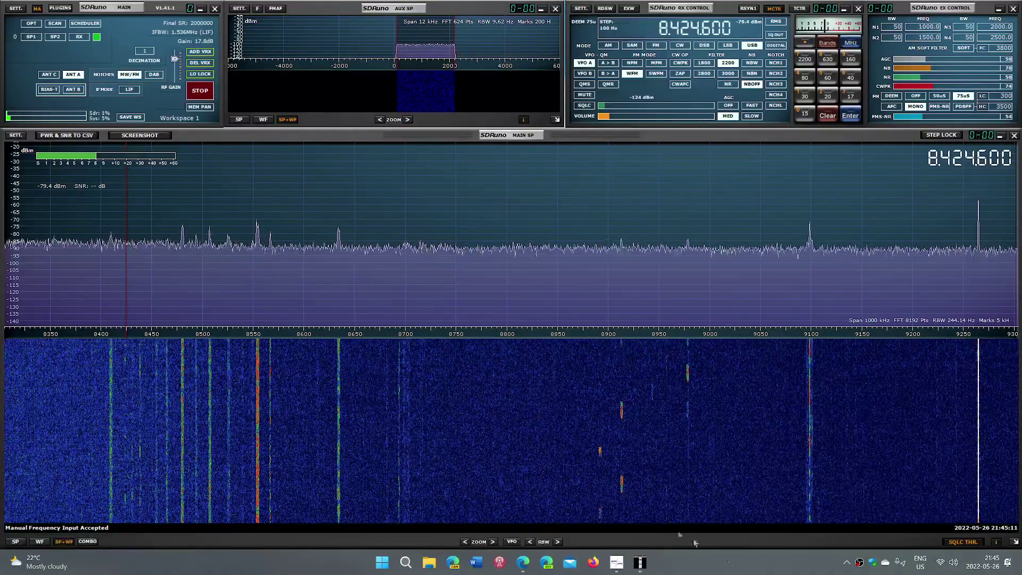
Switch to fldigi to view its main window, and minimize it again to return to SDRuno.
left_click(640, 563)
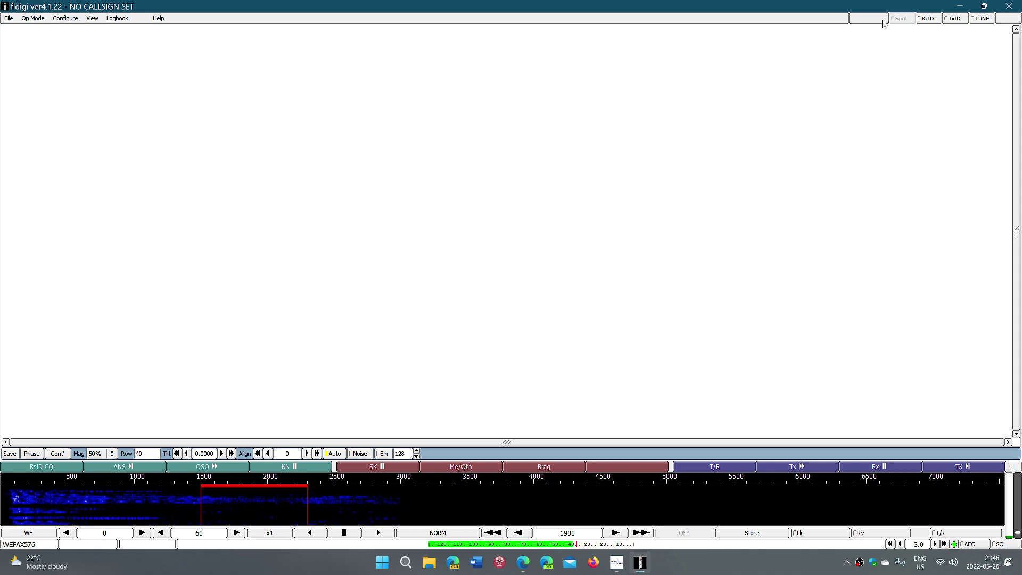
left_click(959, 5)
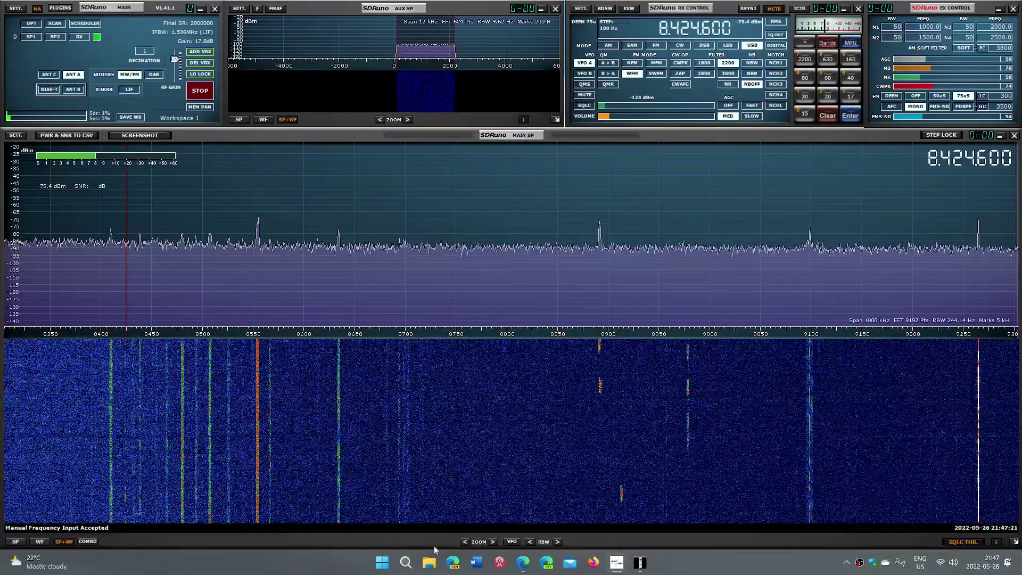
Open the Sound settings from the Windows Control Panel and display the recording devices.
mouse_move(405, 567)
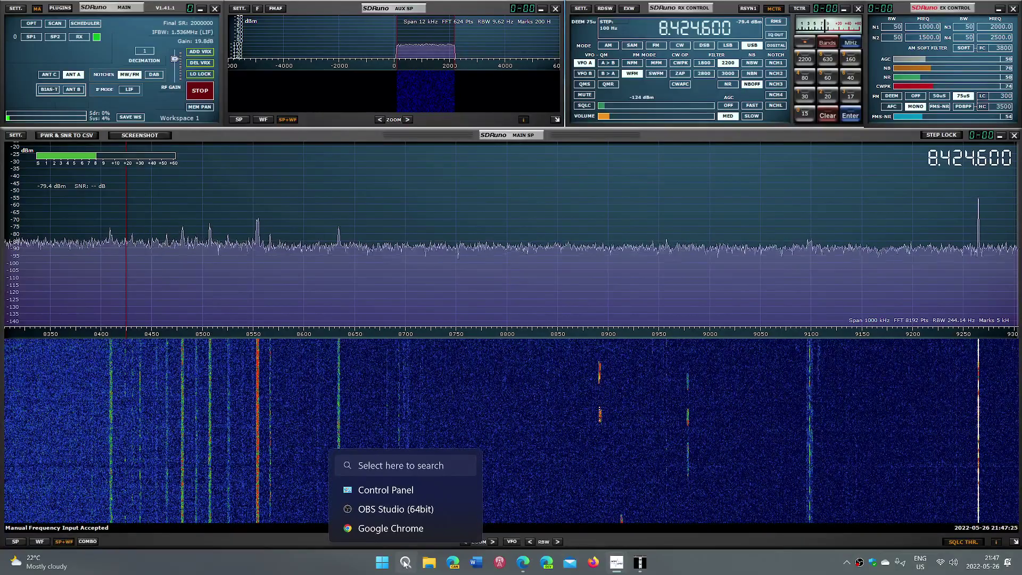
left_click(405, 564)
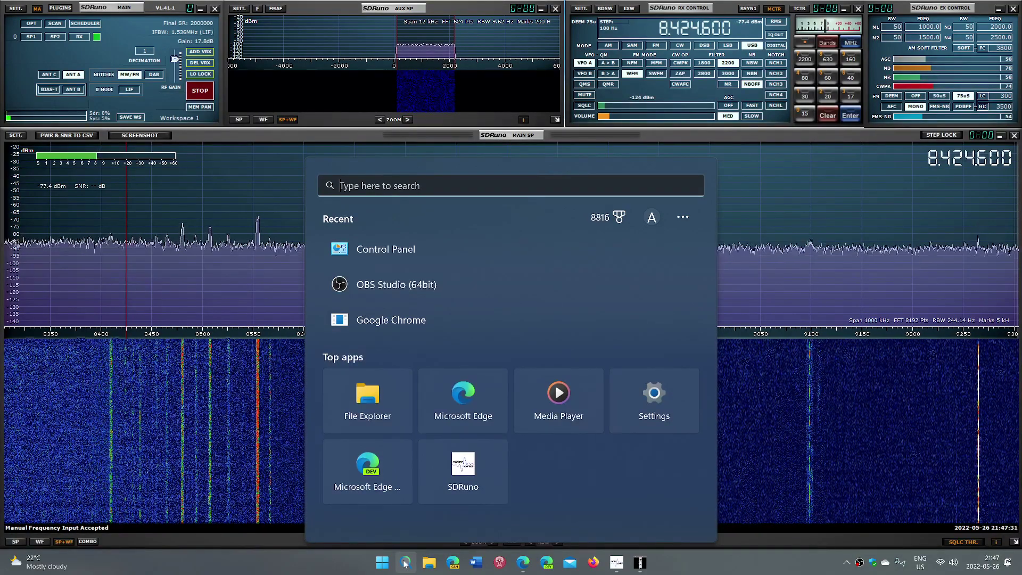
left_click(414, 247)
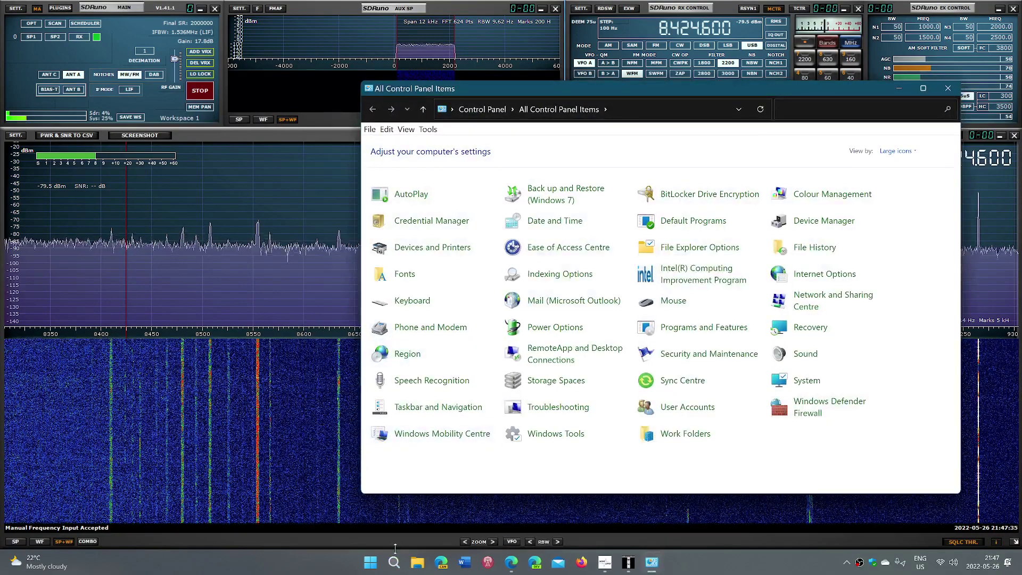
left_click(801, 355)
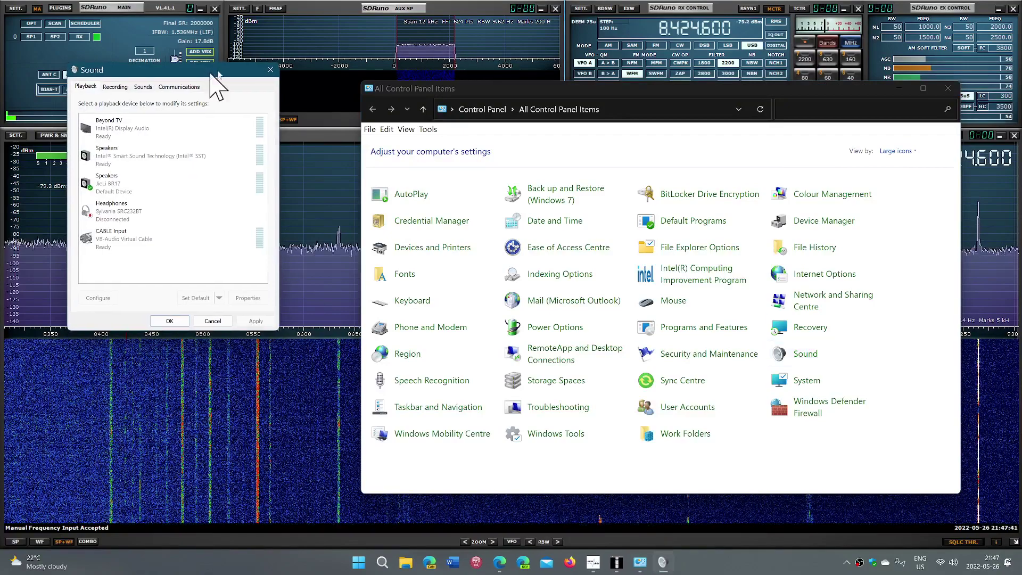
left_click_drag(208, 75, 489, 189)
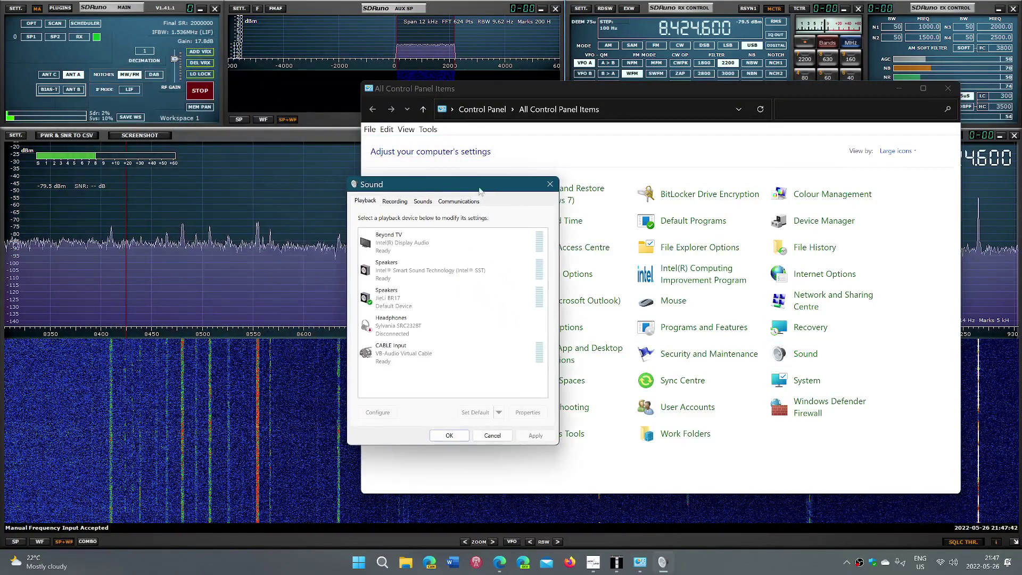
left_click(394, 200)
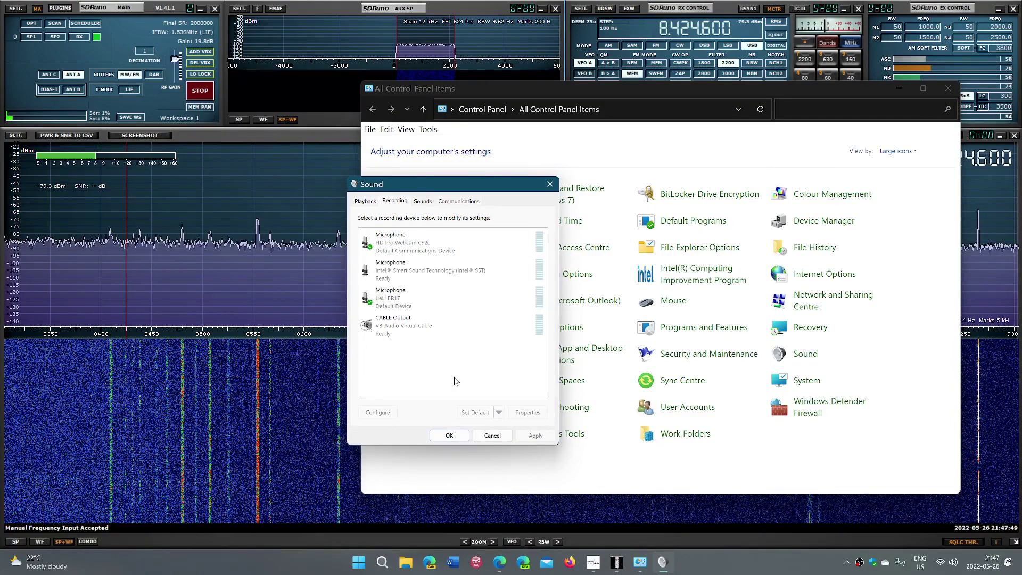
Check the disabled and disconnected device display options and the actions available for the CABLE Output recording device.
right_click(436, 366)
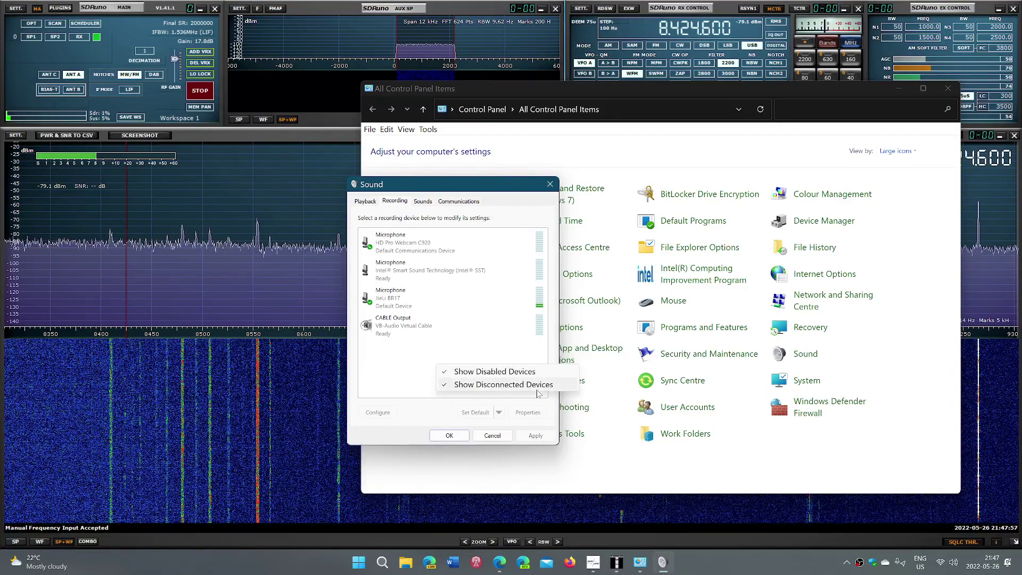
left_click(407, 373)
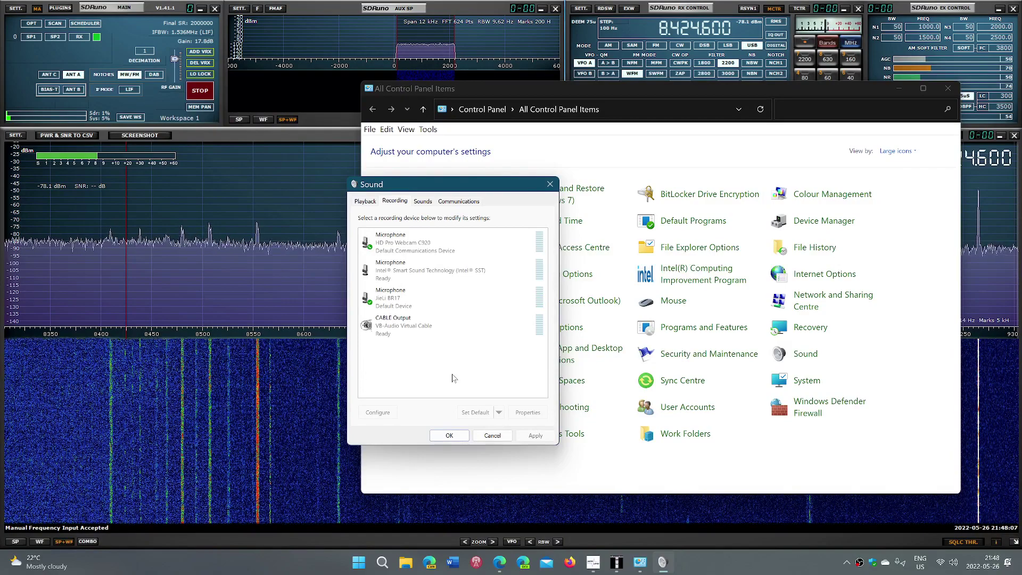
left_click(409, 331)
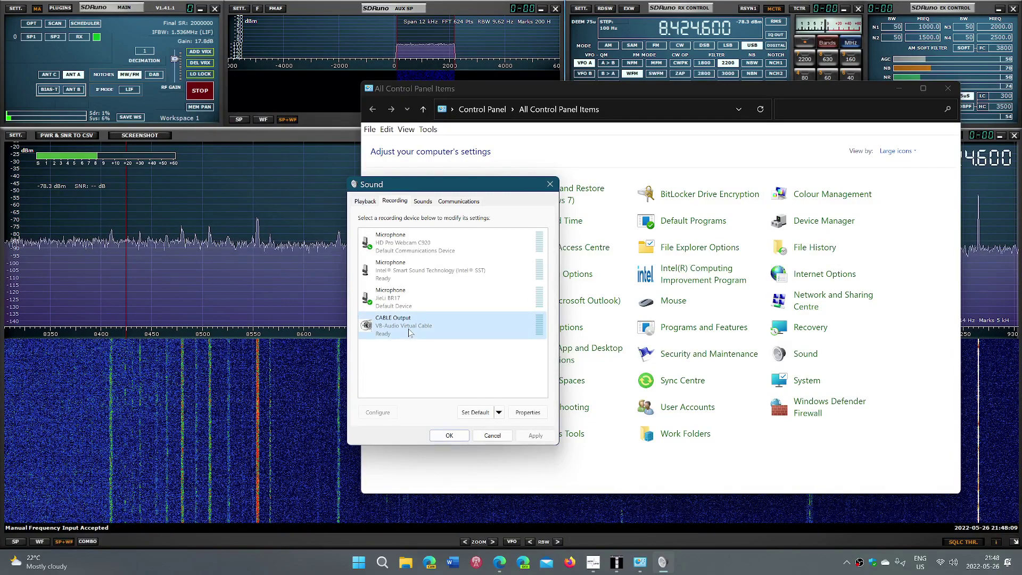
right_click(409, 332)
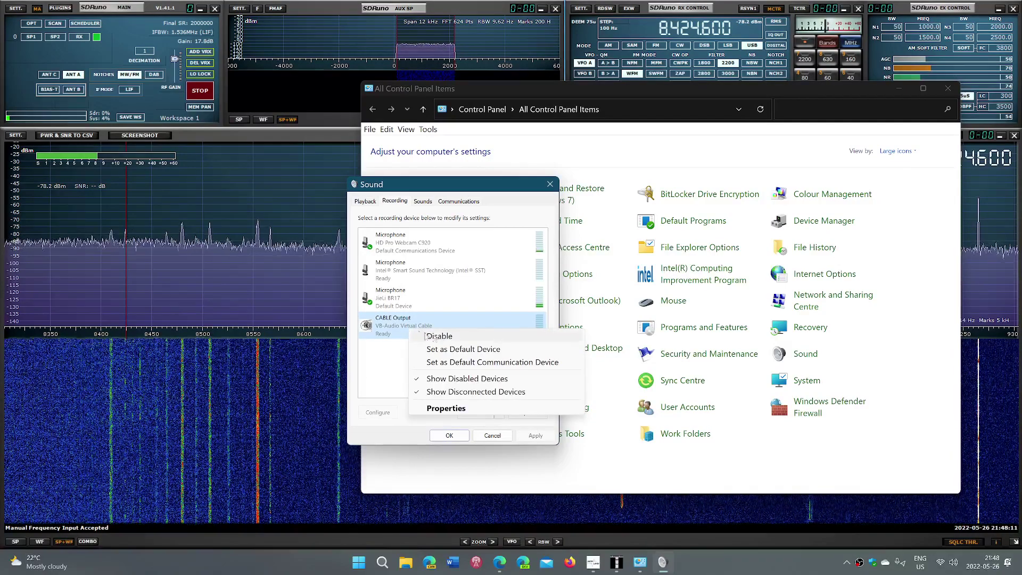
left_click(395, 371)
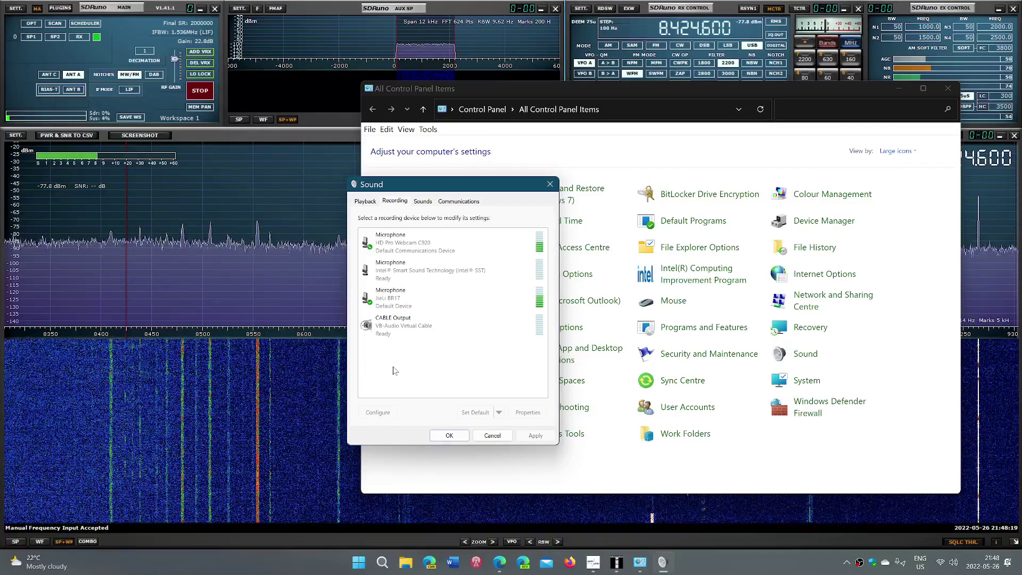
Disable and re-enable the CABLE Output recording device, and close the Sound and Control Panel windows.
right_click(393, 331)
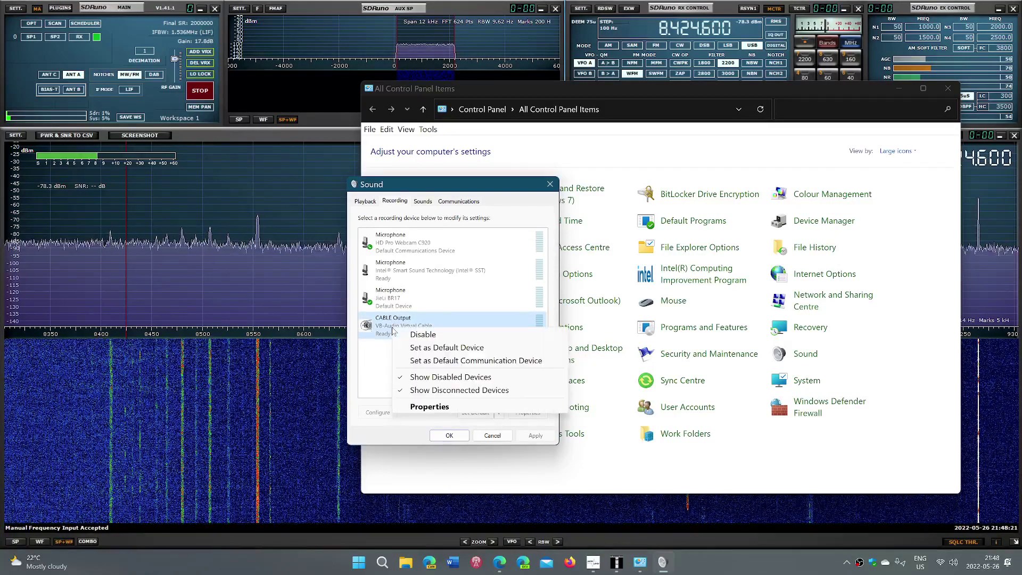
left_click(410, 336)
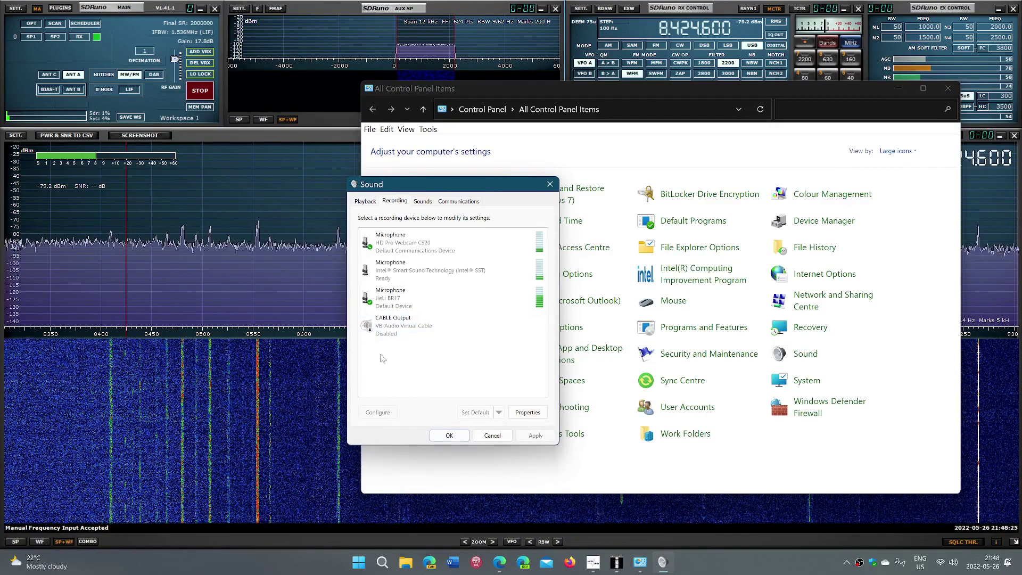
right_click(393, 328)
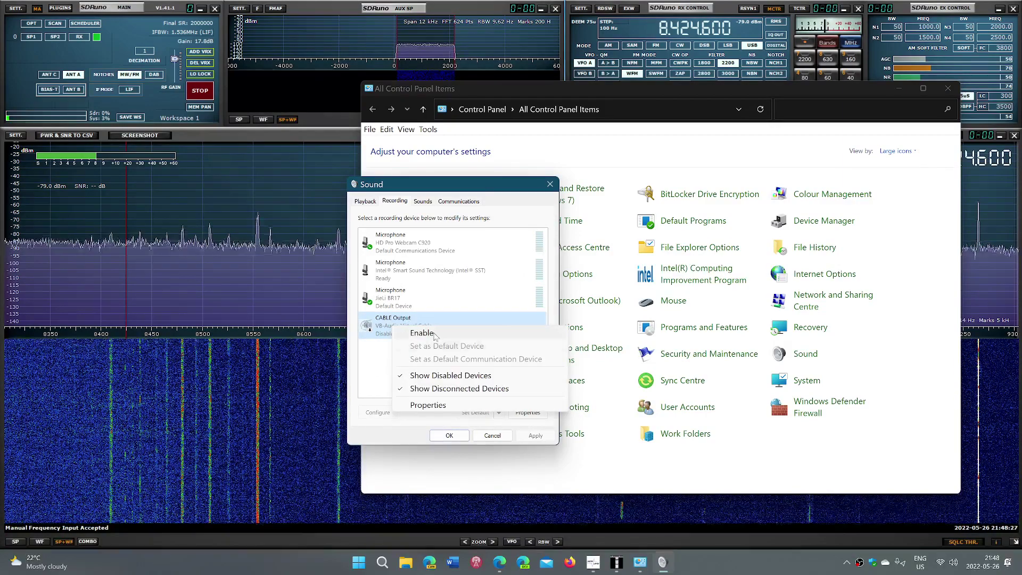
left_click(426, 334)
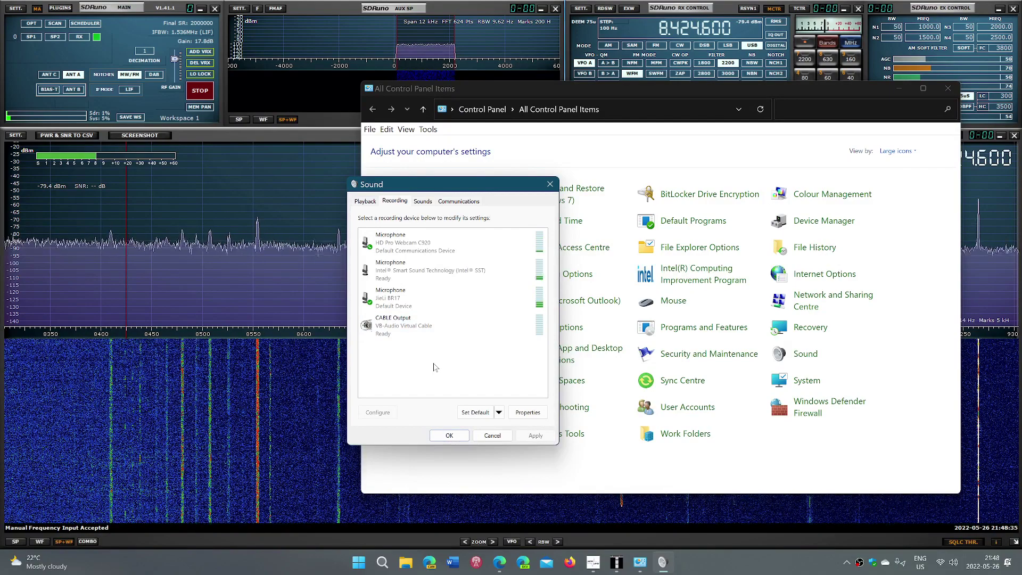
left_click(551, 184)
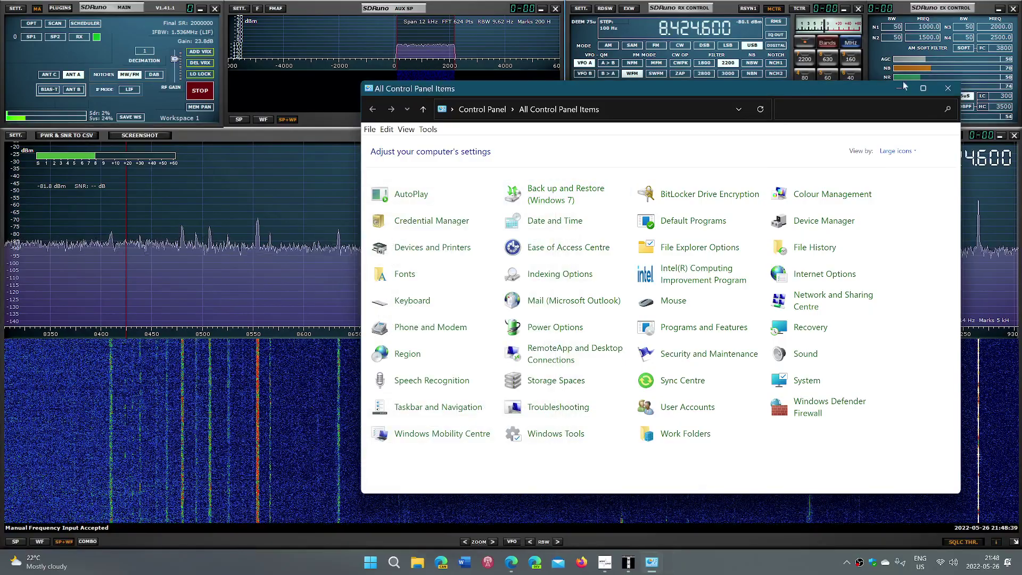
left_click(947, 90)
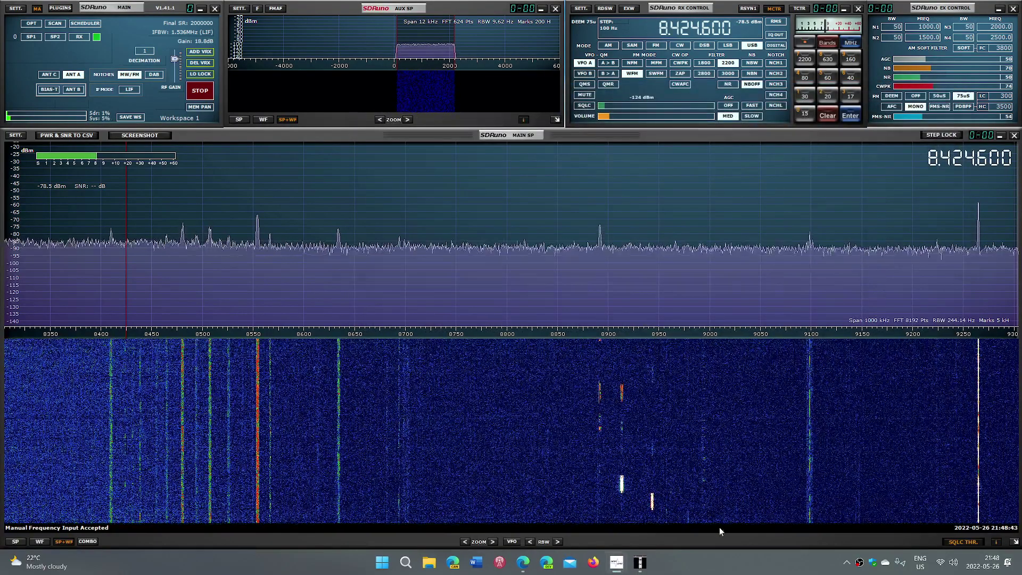
Switch to the VB-CABLE page in Microsoft Edge and view the available Windows sound output devices without changing the output.
left_click(525, 567)
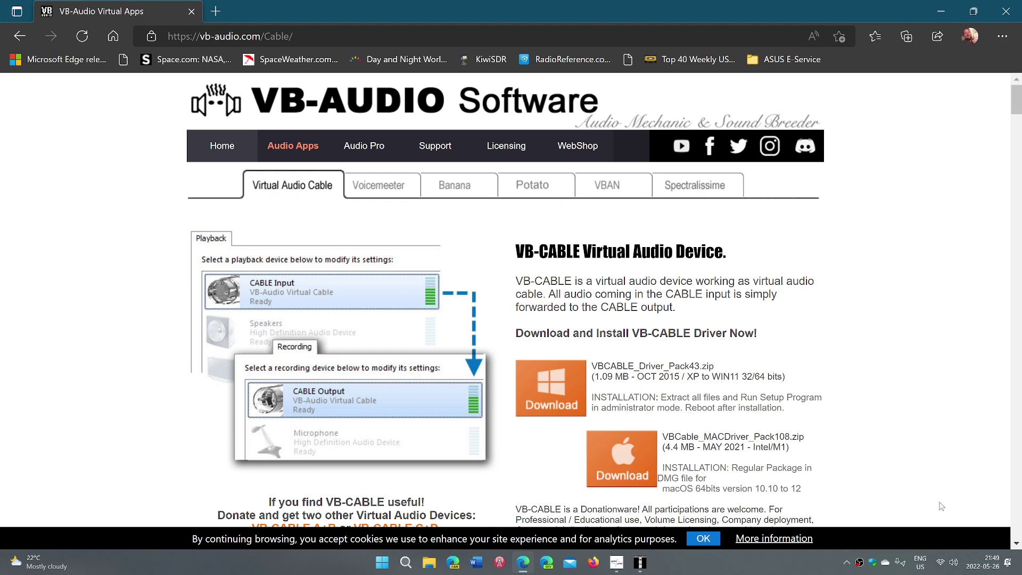
left_click(954, 563)
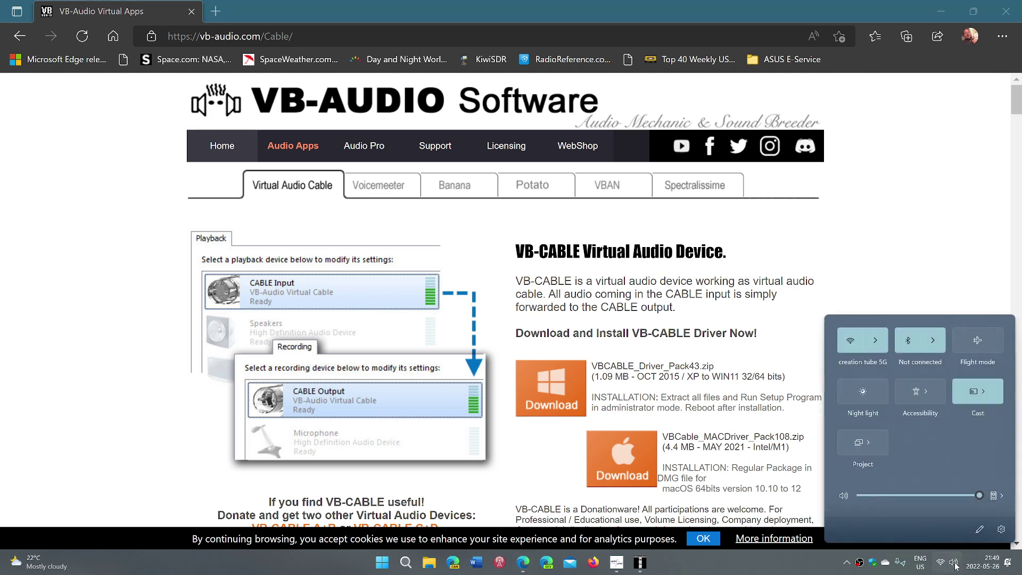
left_click(999, 498)
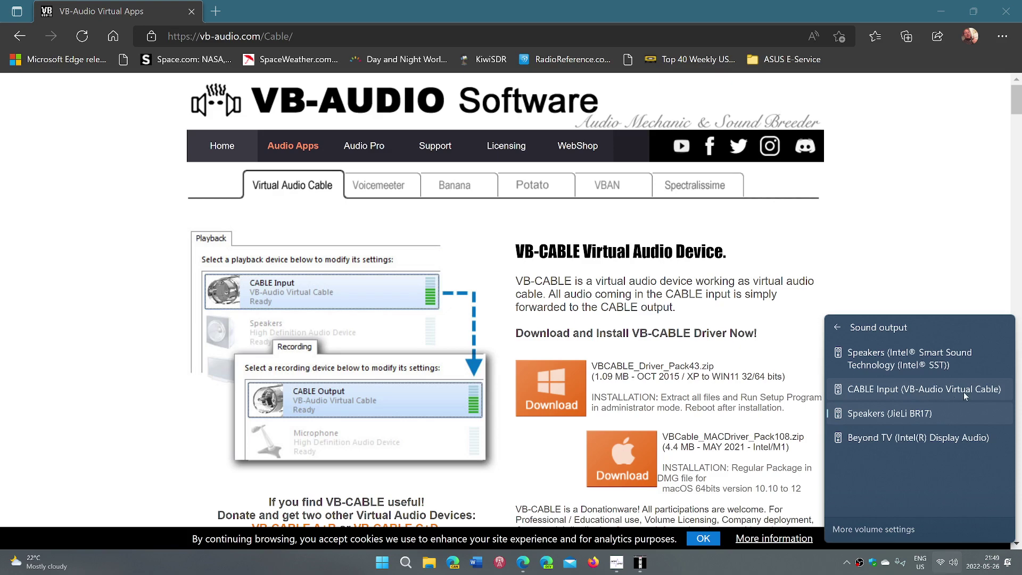
left_click(958, 236)
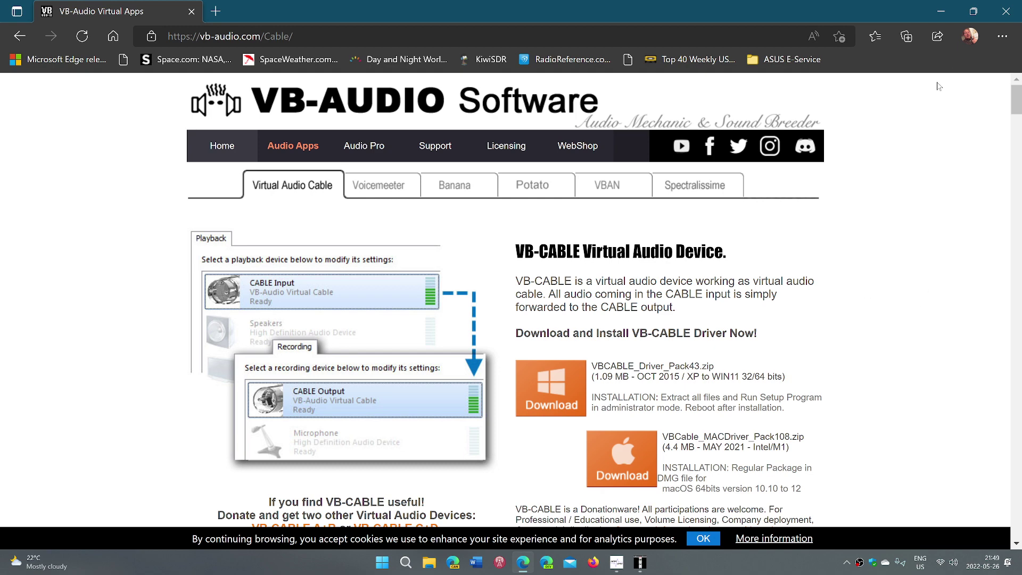
left_click(699, 36)
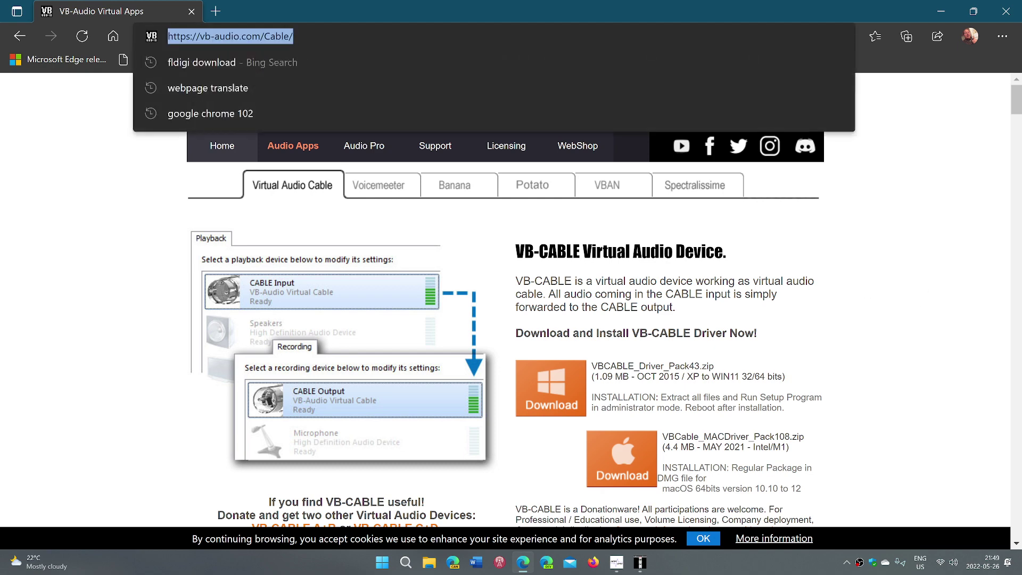
right_click(699, 35)
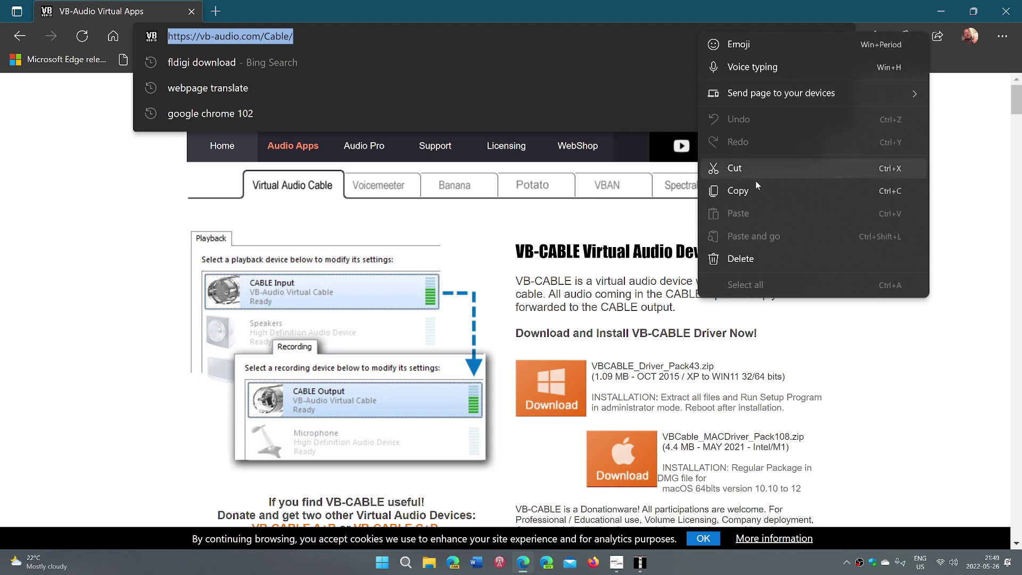
left_click(737, 190)
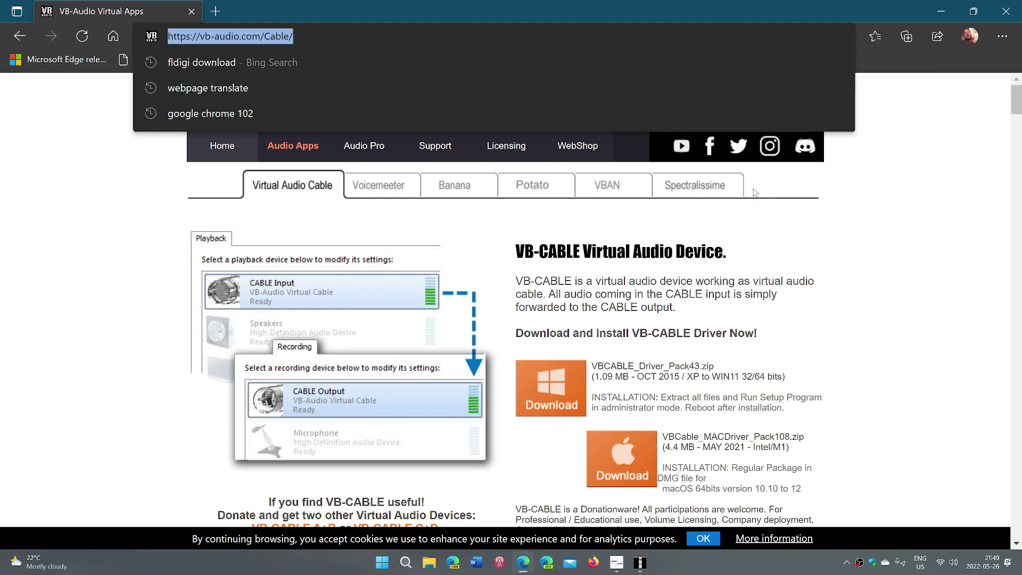
left_click(832, 274)
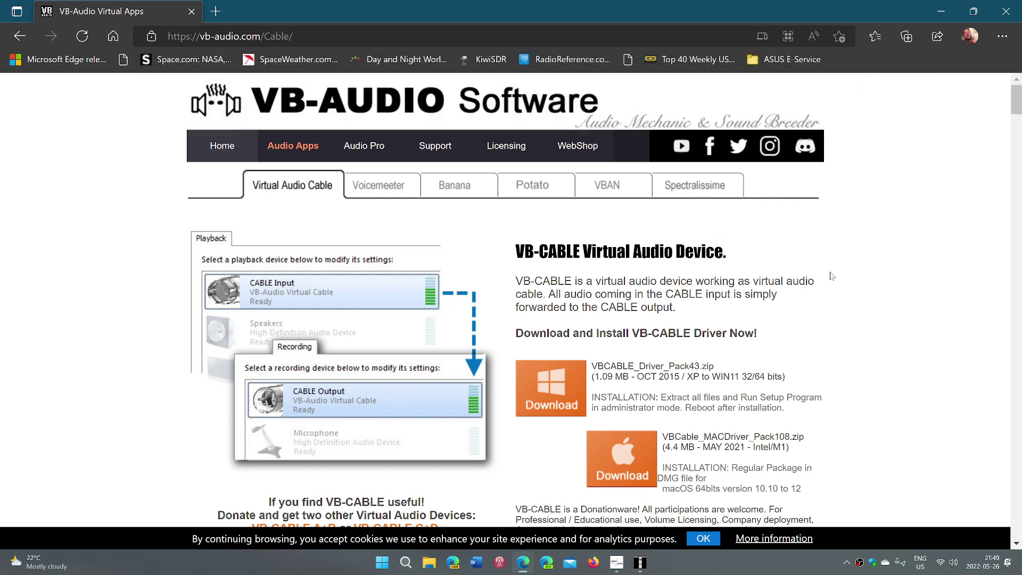
left_click(1004, 11)
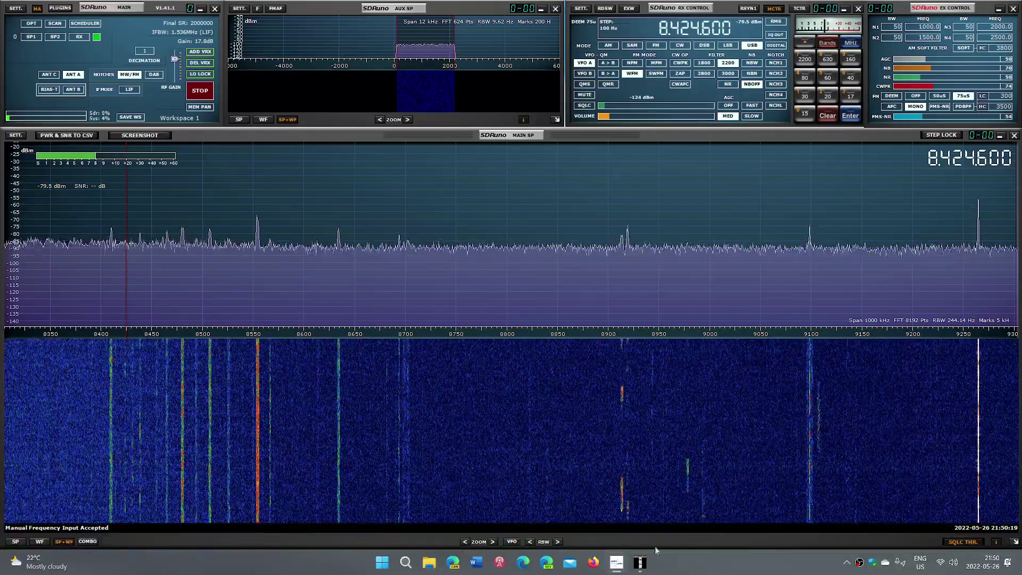
Switch to fldigi and open the soundcard device settings in its configuration dialog.
left_click(640, 562)
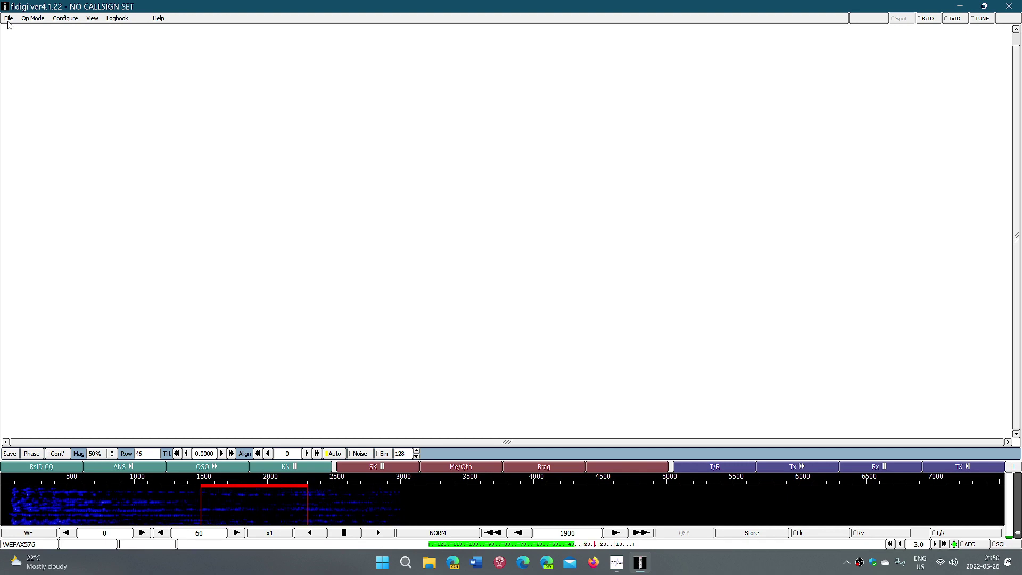
left_click(8, 21)
left_click(7, 21)
left_click(4, 20)
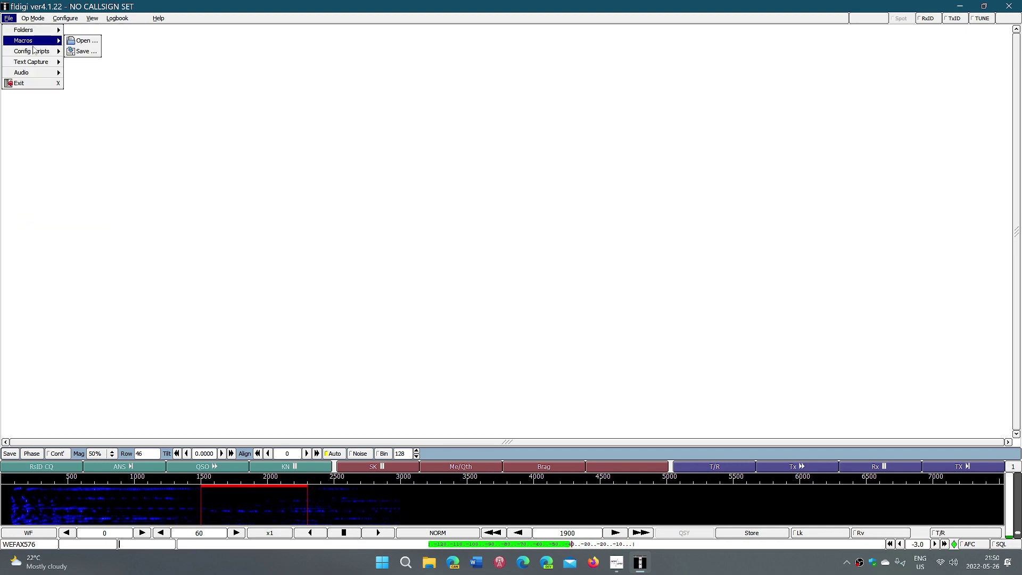
mouse_move(42, 56)
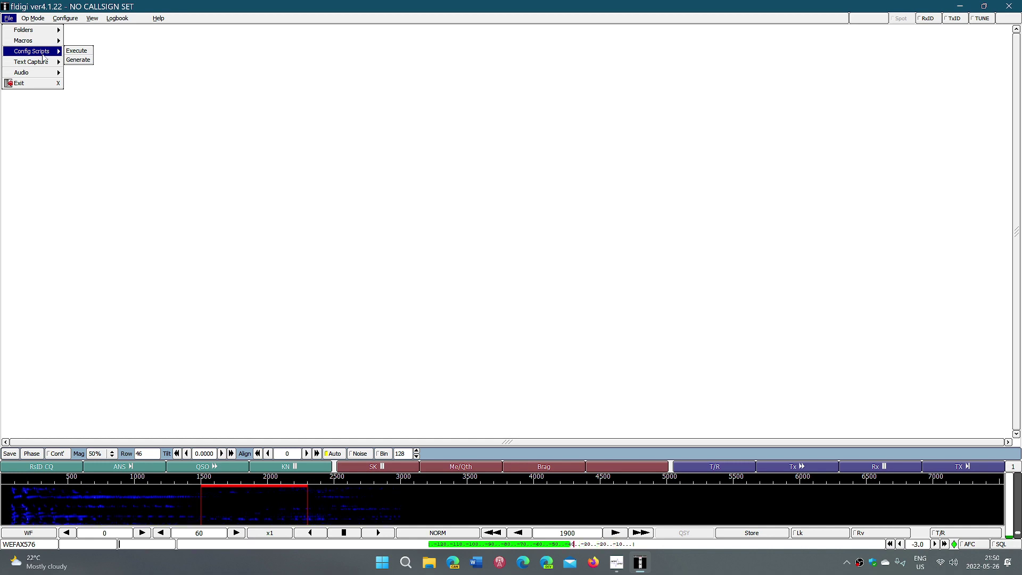
mouse_move(65, 18)
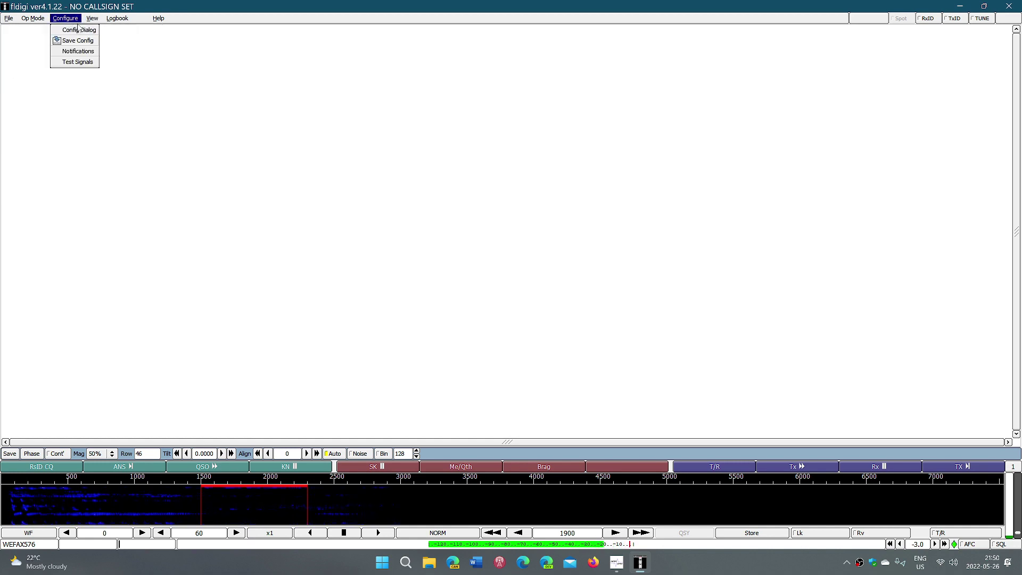
left_click(80, 31)
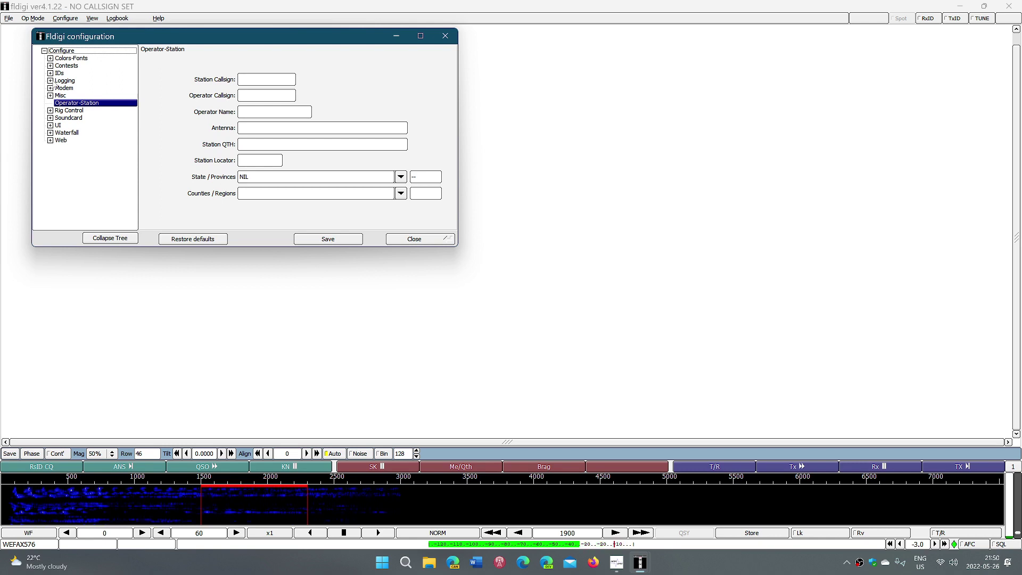
left_click(50, 118)
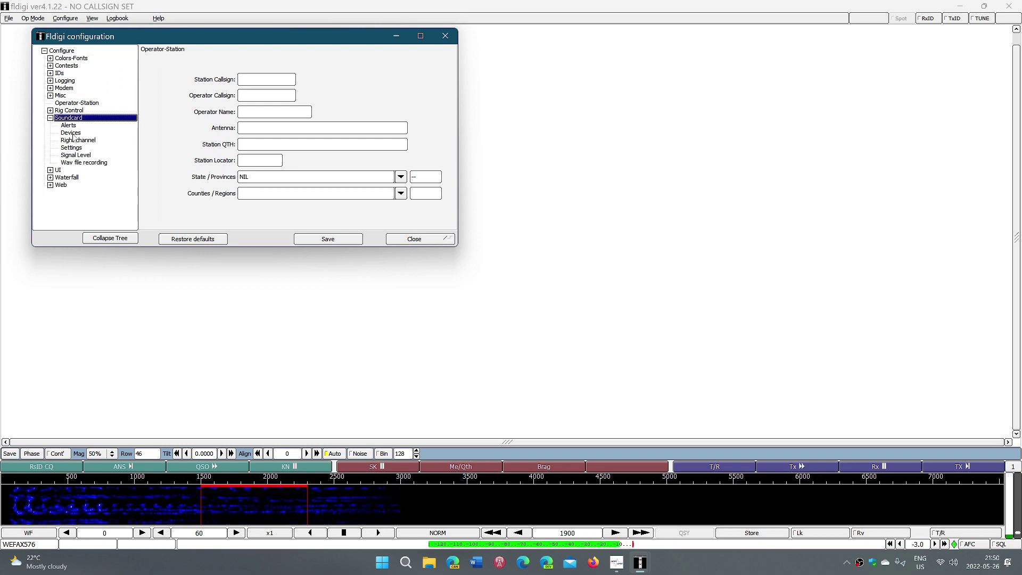
left_click(72, 133)
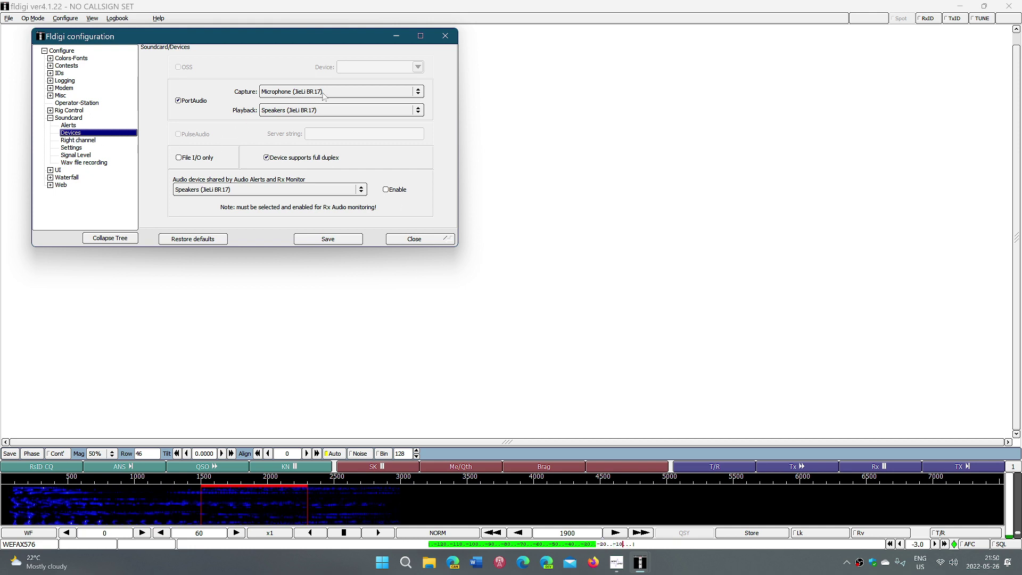
Examine the available PortAudio capture and playback devices without changing them, and close the configuration dialog.
left_click(323, 95)
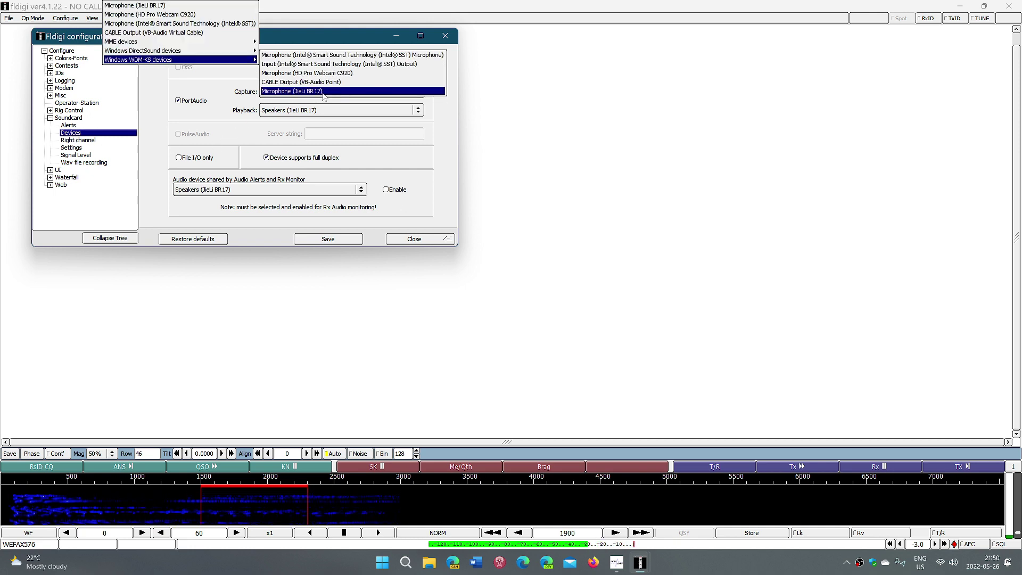
left_click(440, 142)
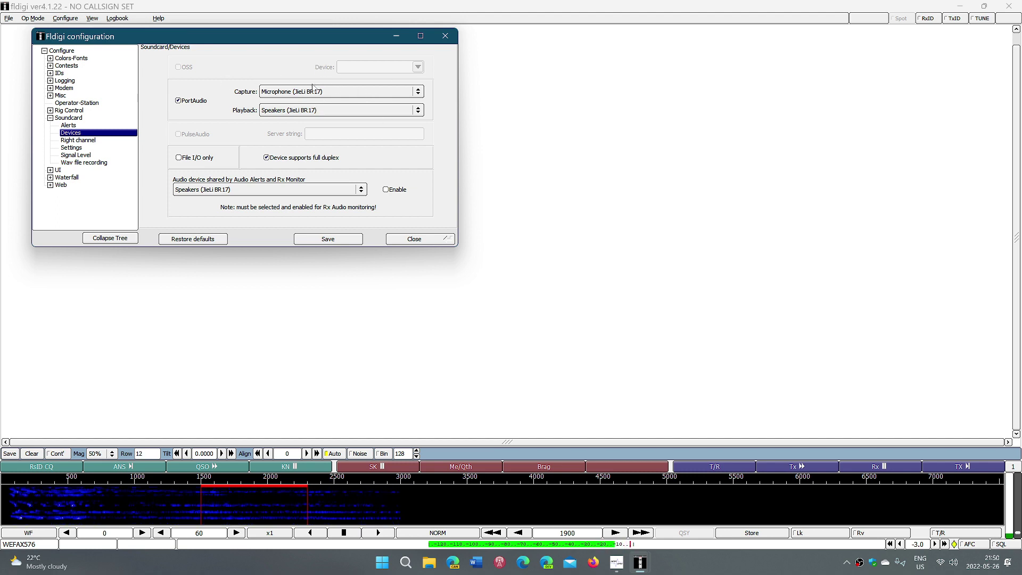
left_click(314, 92)
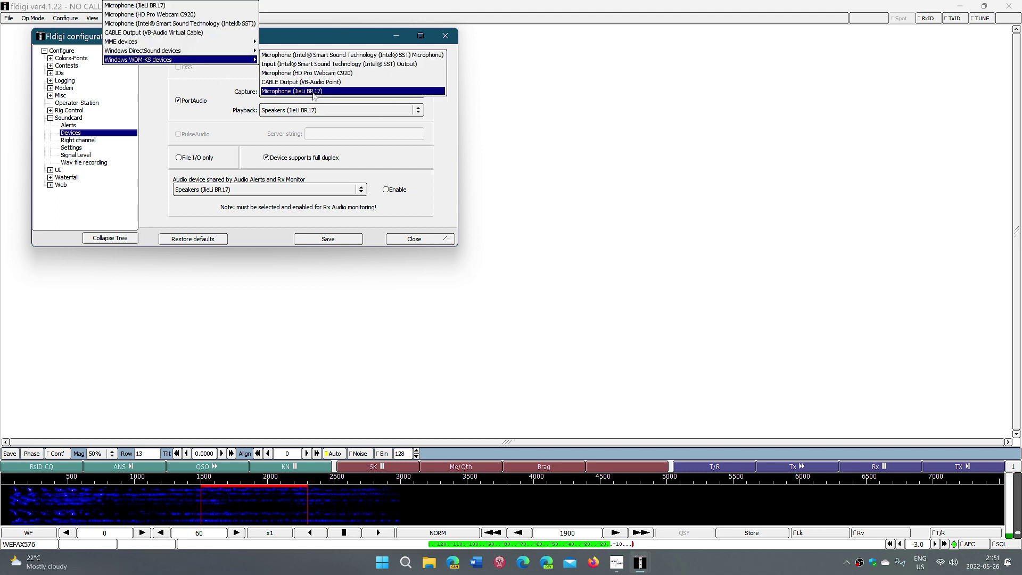
left_click(322, 111)
left_click(322, 110)
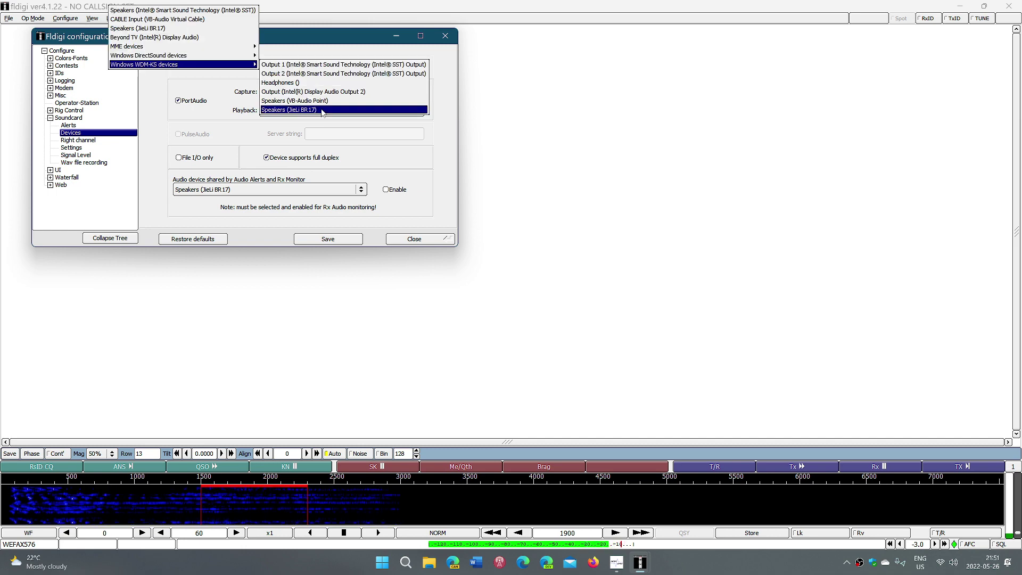
left_click(440, 161)
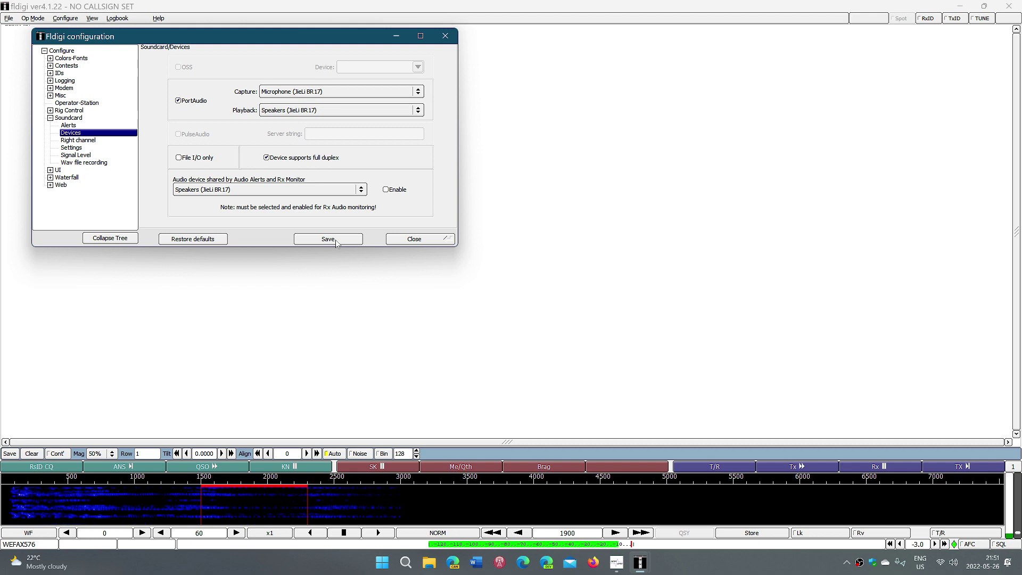
left_click(413, 242)
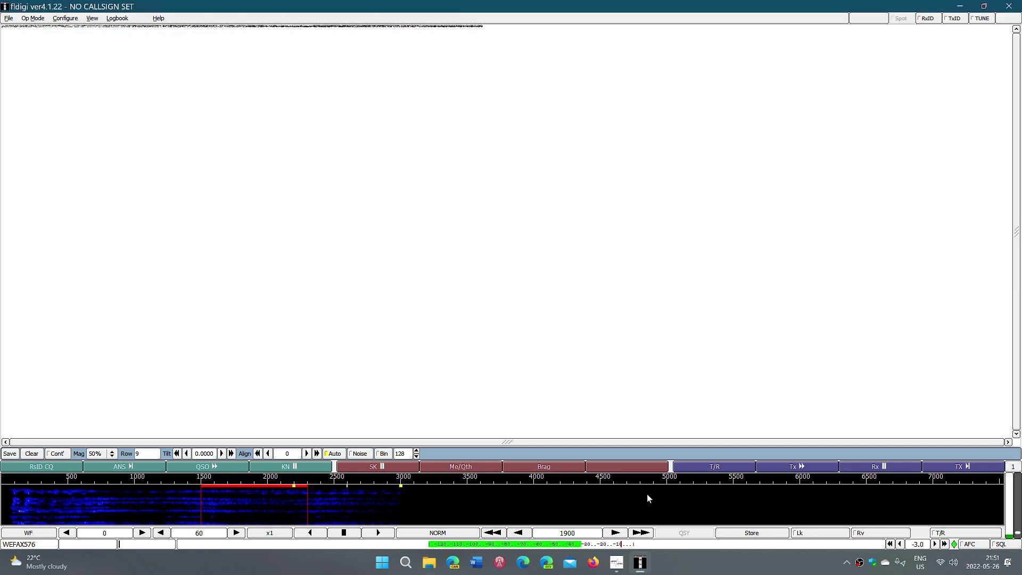
Switch to SDRuno and tune the receiver to the strong signal at 9.263.500.
left_click(617, 563)
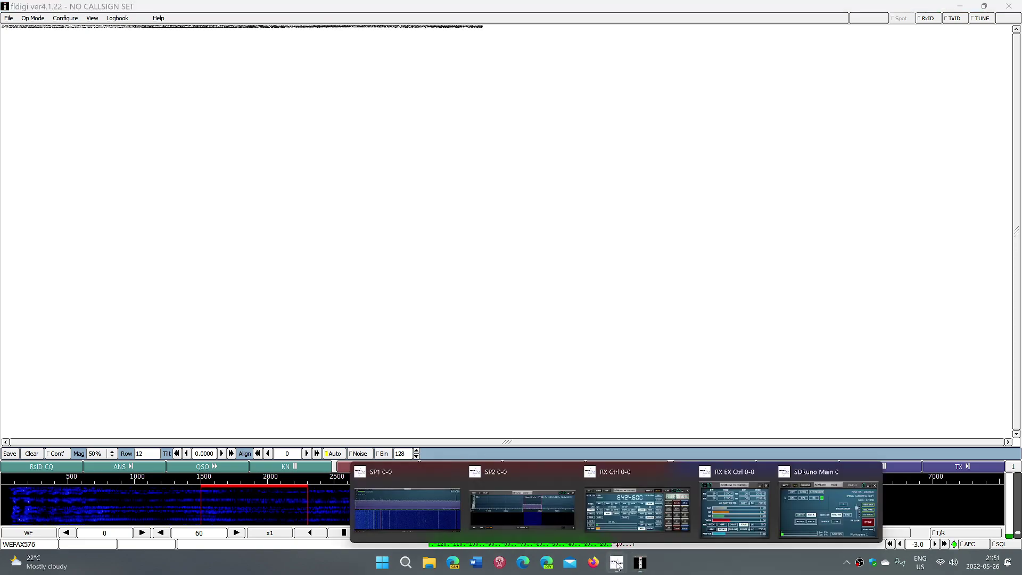
left_click(642, 566)
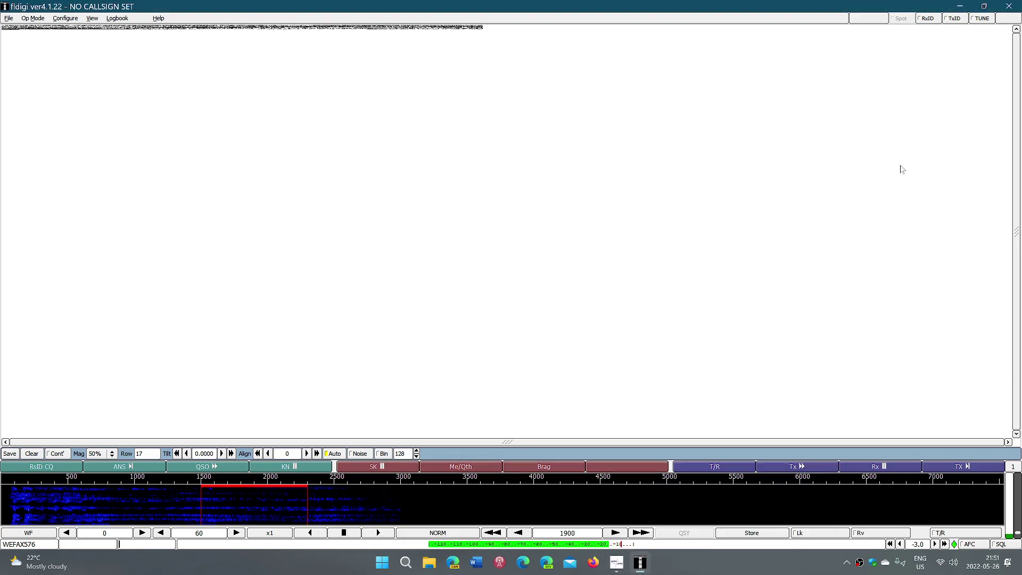
left_click(959, 7)
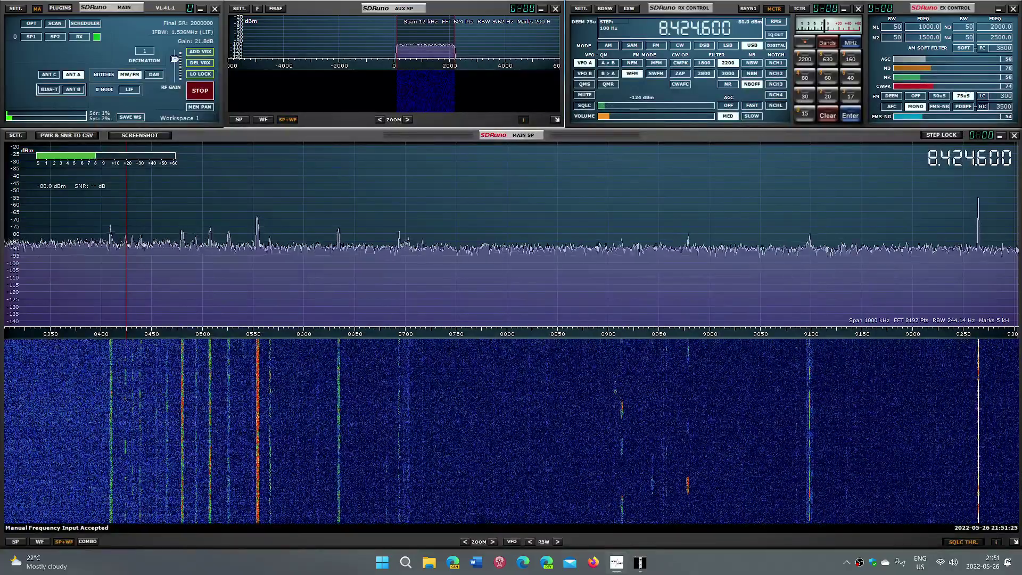
left_click(972, 239)
left_click(977, 240)
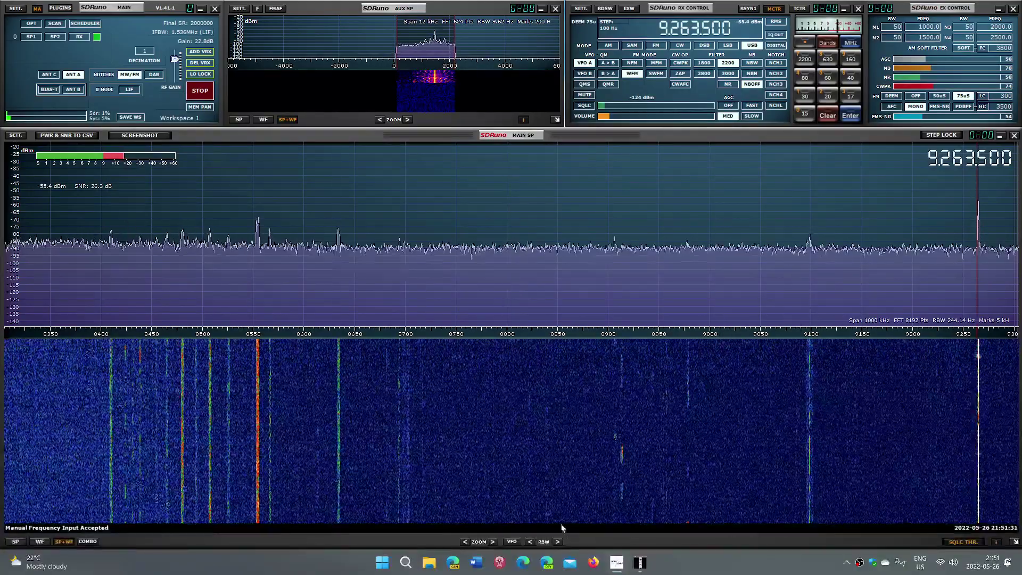
Raise the SDRuno receiver volume, and in fldigi set the waterfall frequency to 2600.
left_click(642, 564)
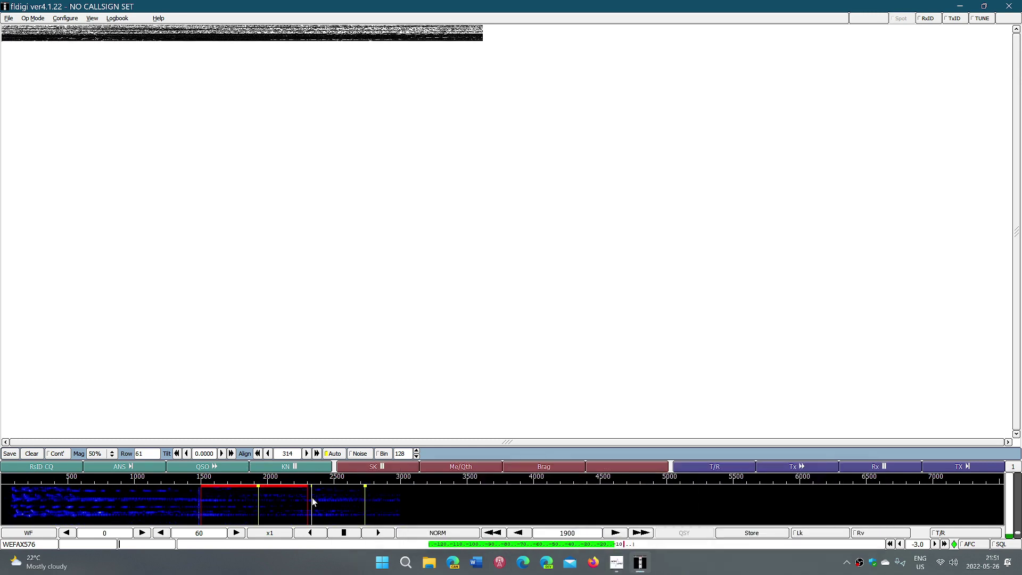
mouse_move(617, 562)
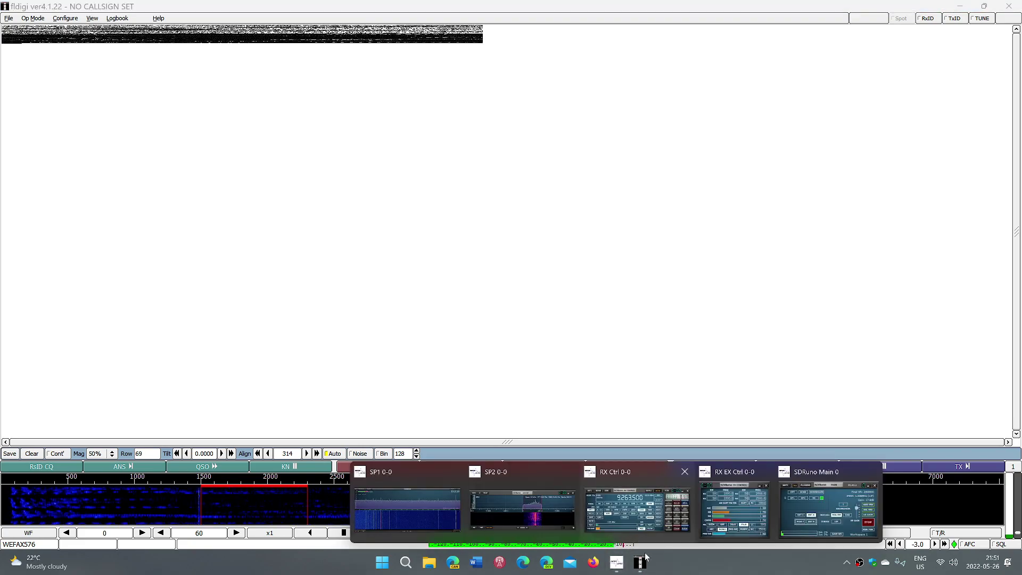
left_click(637, 508)
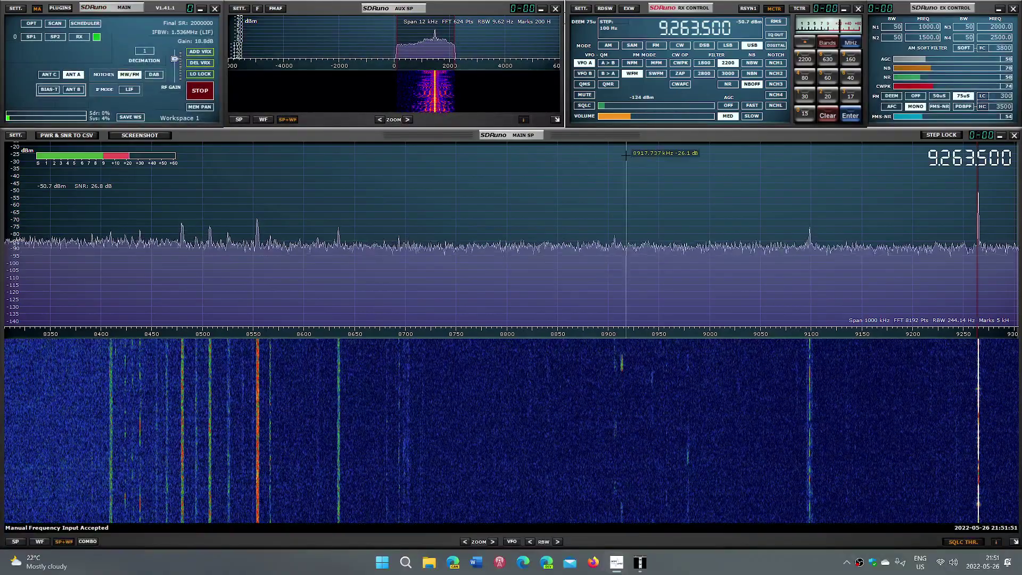
left_click(640, 562)
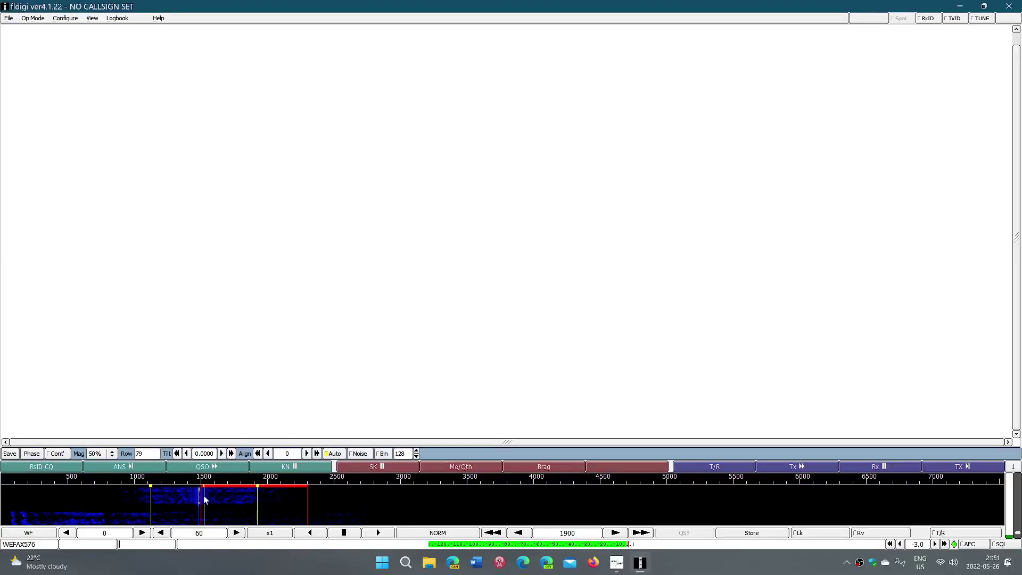
left_click(347, 503)
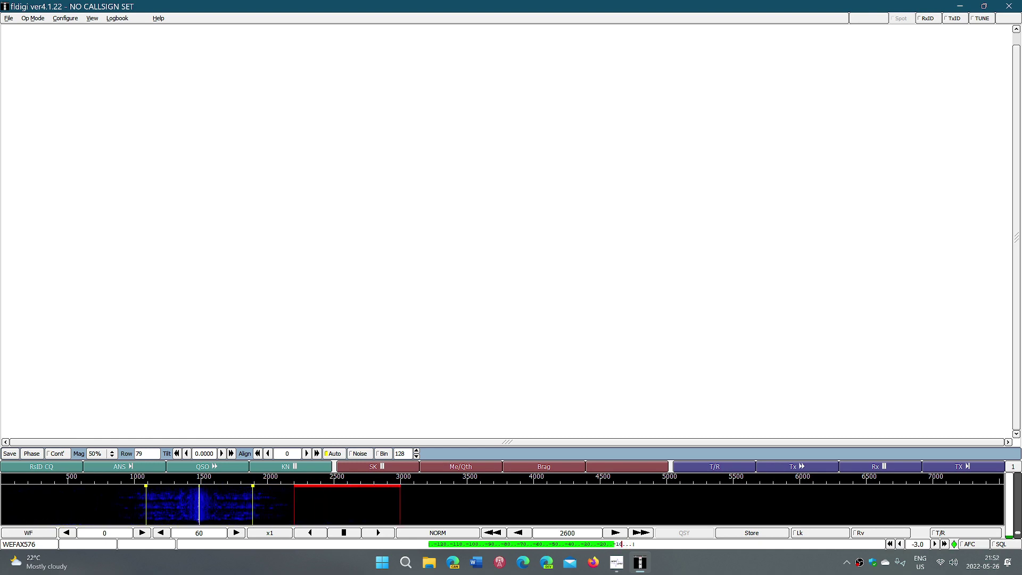
Lower the SDRuno receiver volume almost to zero, check the fldigi waterfall, and return to SDRuno.
mouse_move(642, 564)
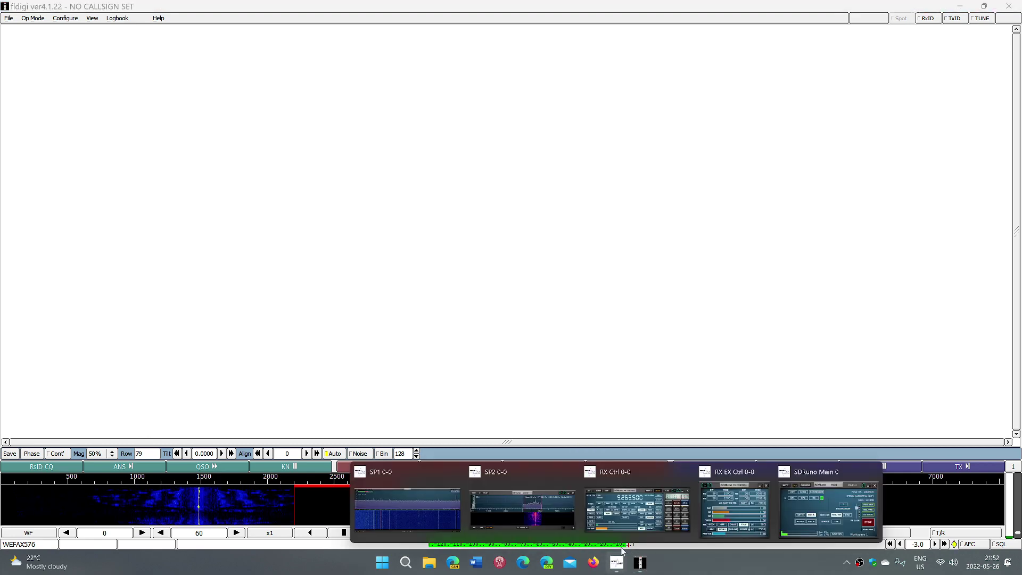
left_click(627, 515)
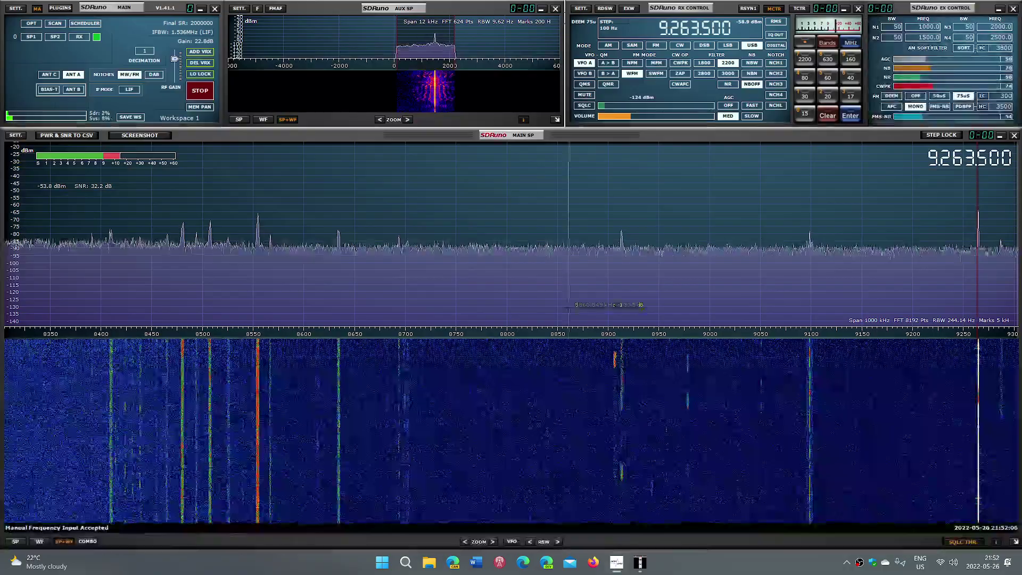
left_click(603, 118)
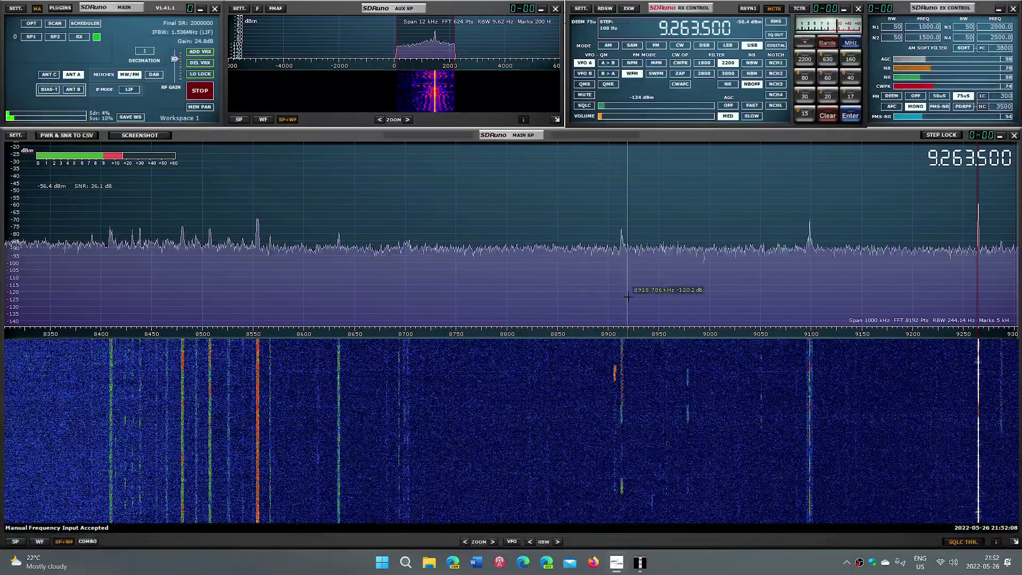
left_click(640, 562)
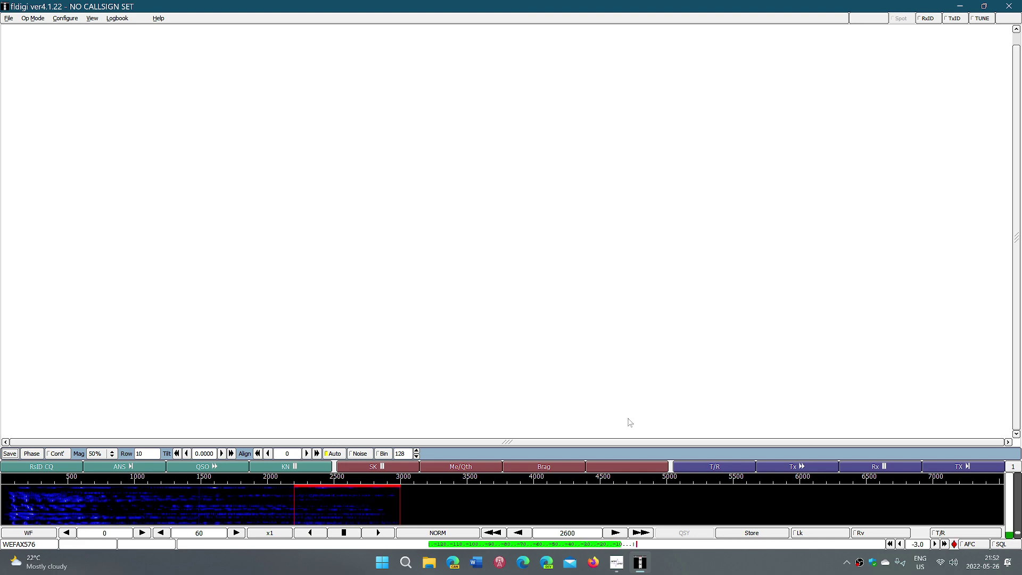
left_click(617, 568)
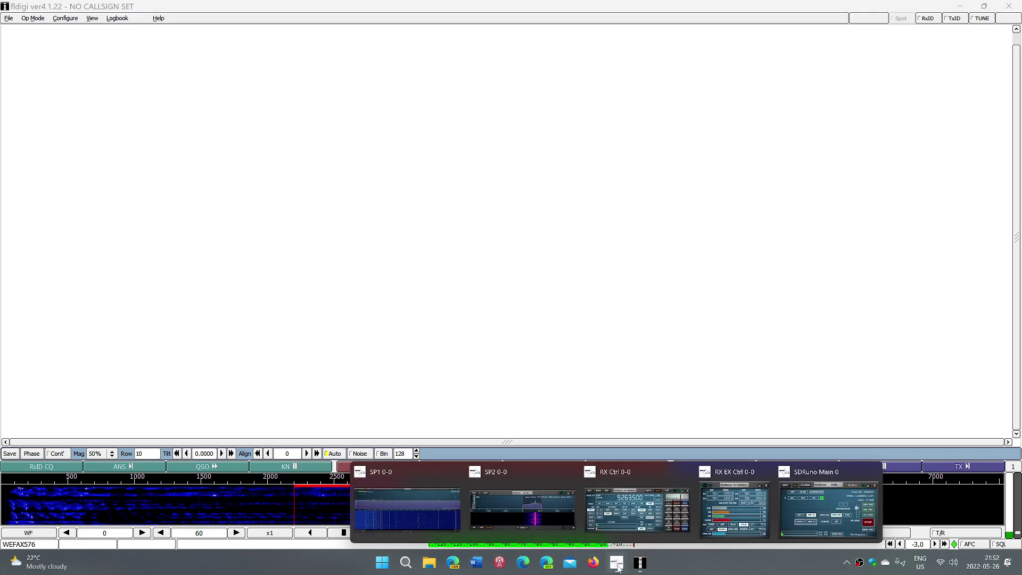
left_click(641, 569)
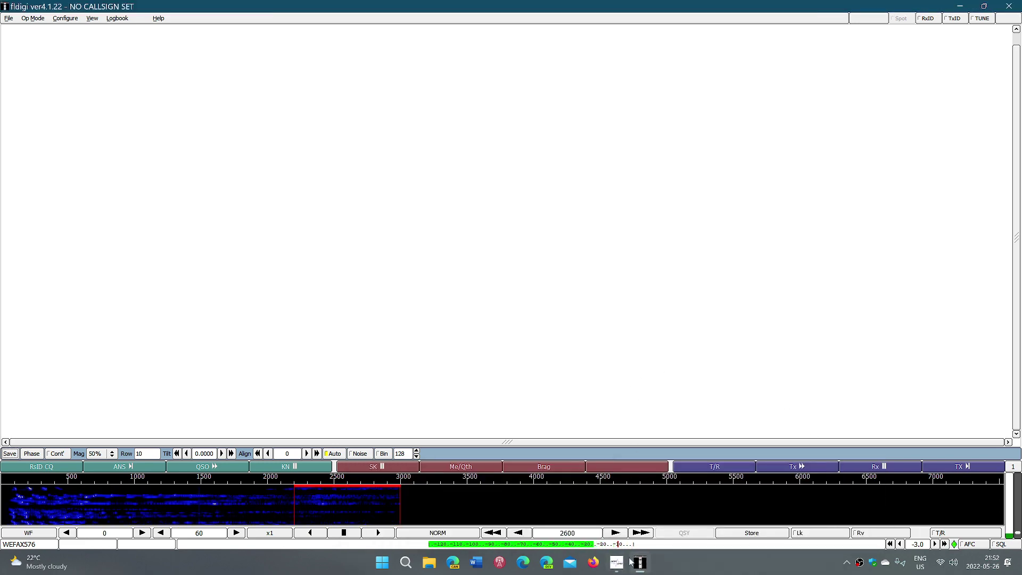
left_click(958, 7)
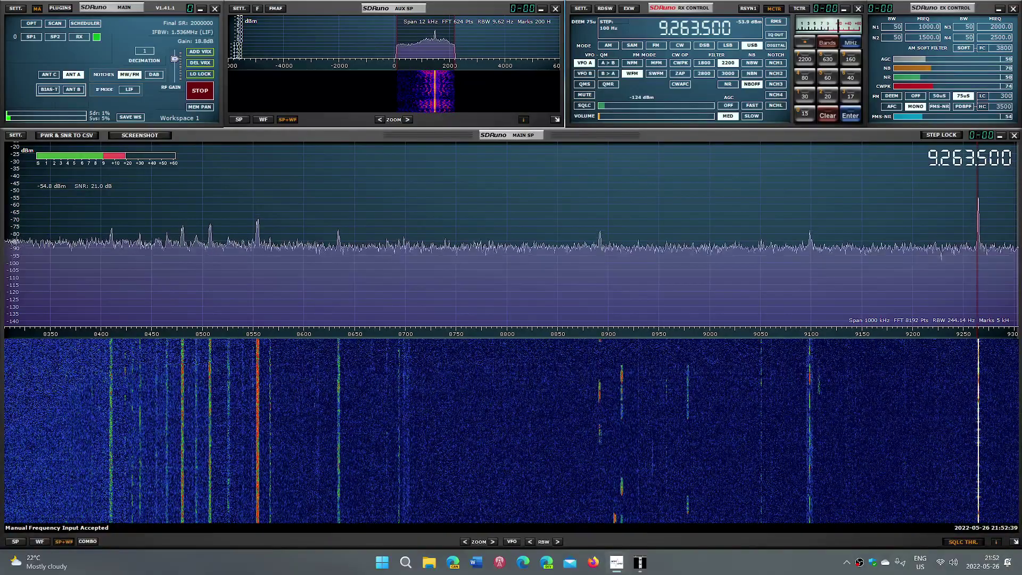
Set the Windows sound output device to CABLE Input (VB-Audio Virtual Cable) and close the Settings window.
right_click(954, 564)
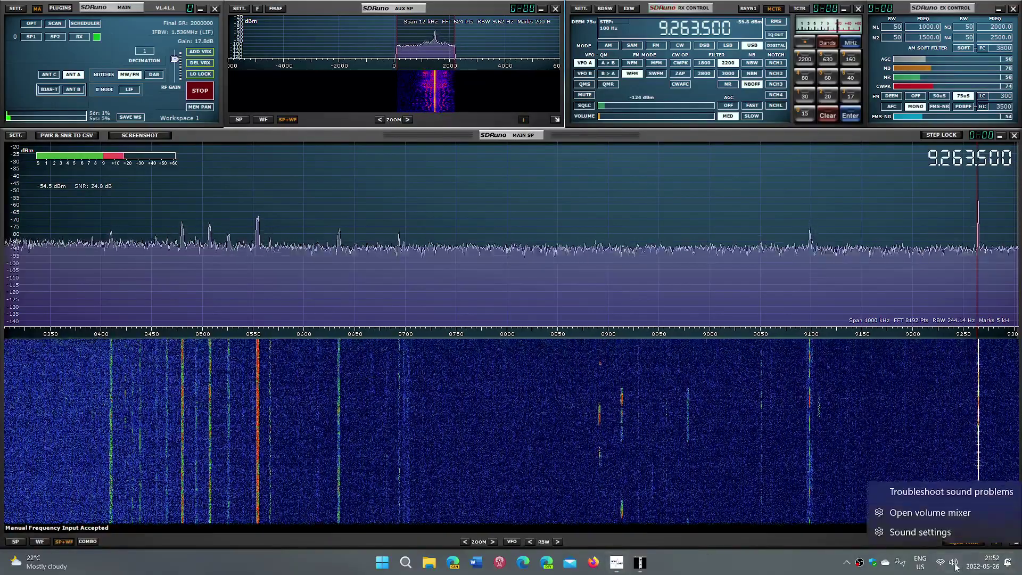
left_click(946, 532)
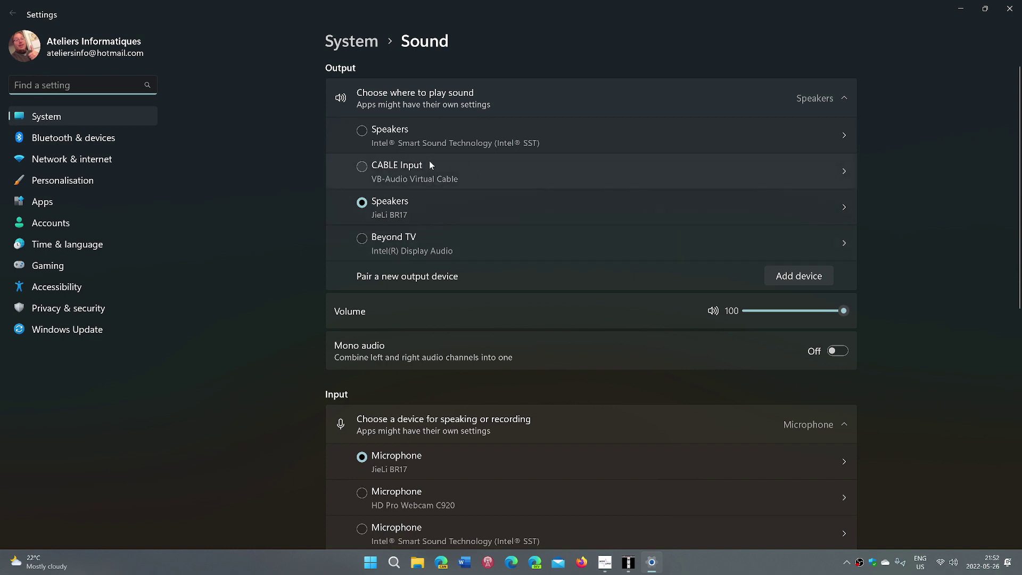
left_click(383, 165)
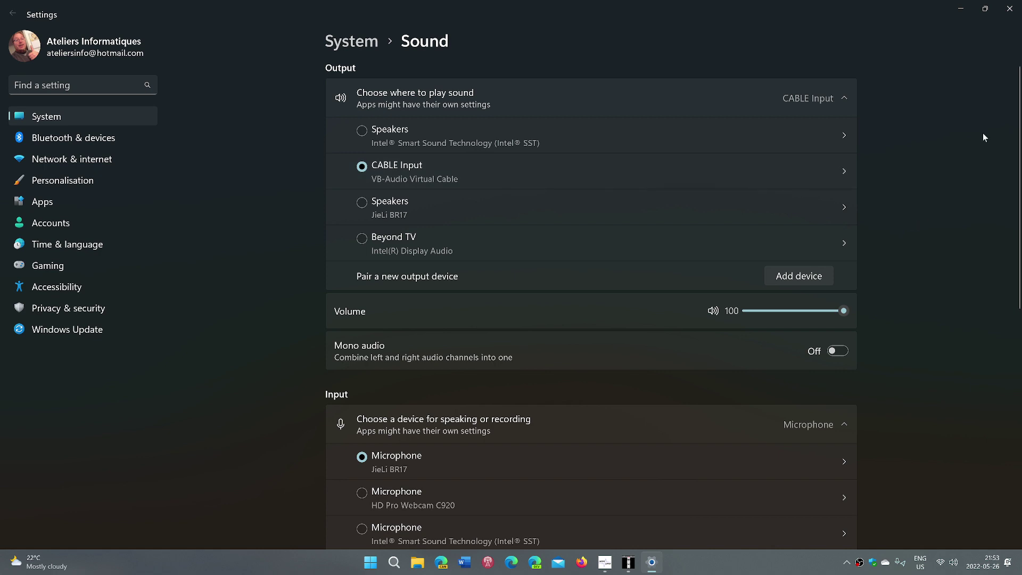
left_click(1011, 14)
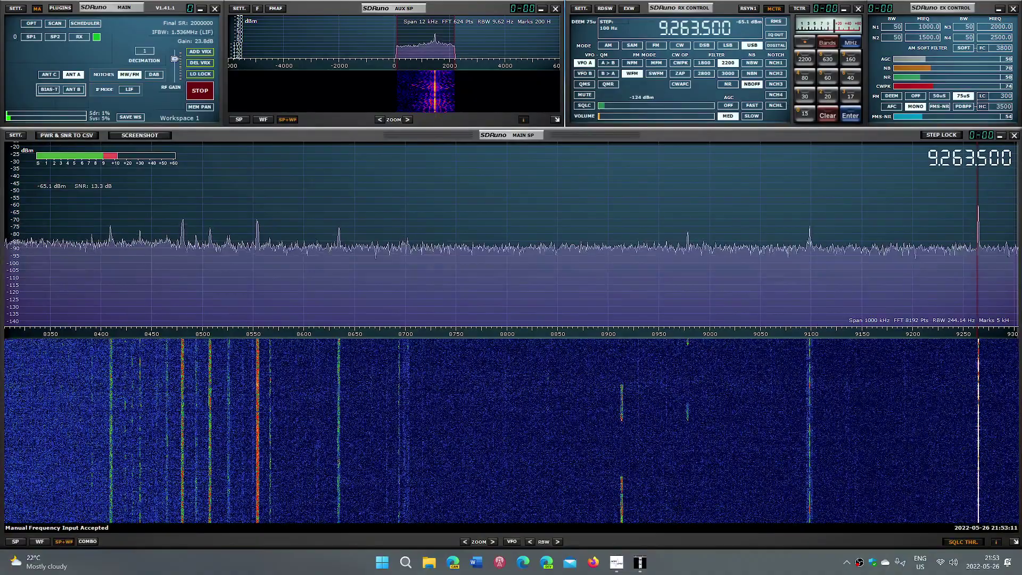
Bring the SDRuno RX Control window forward and raise its receiver volume to roughly a quarter of the slider.
mouse_move(620, 563)
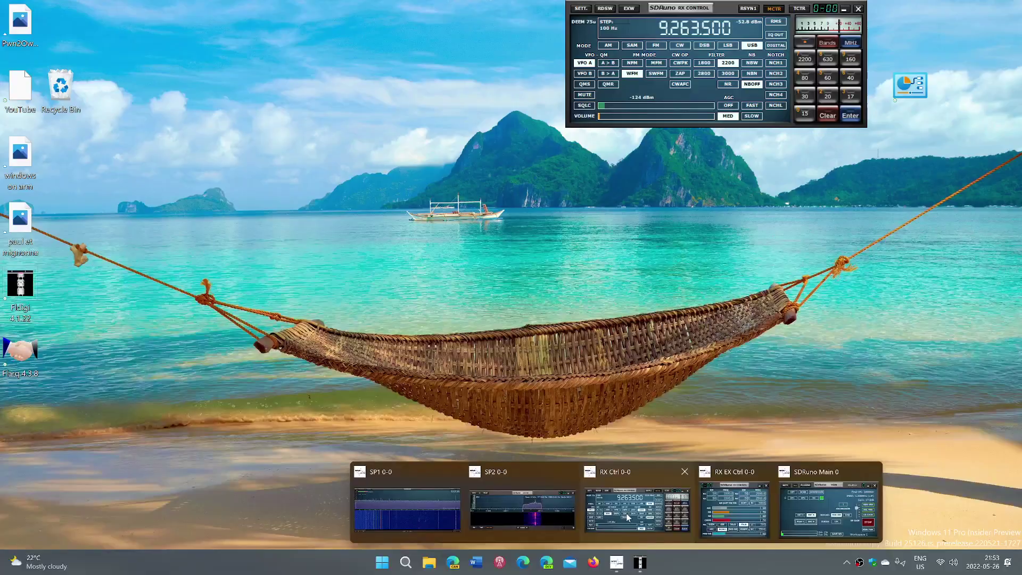
left_click(625, 513)
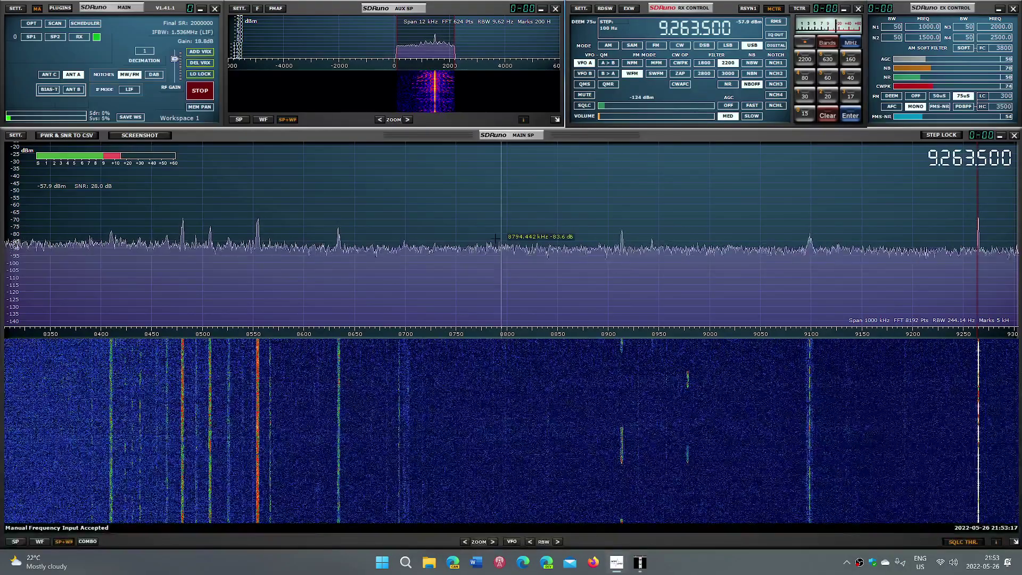
left_click(628, 117)
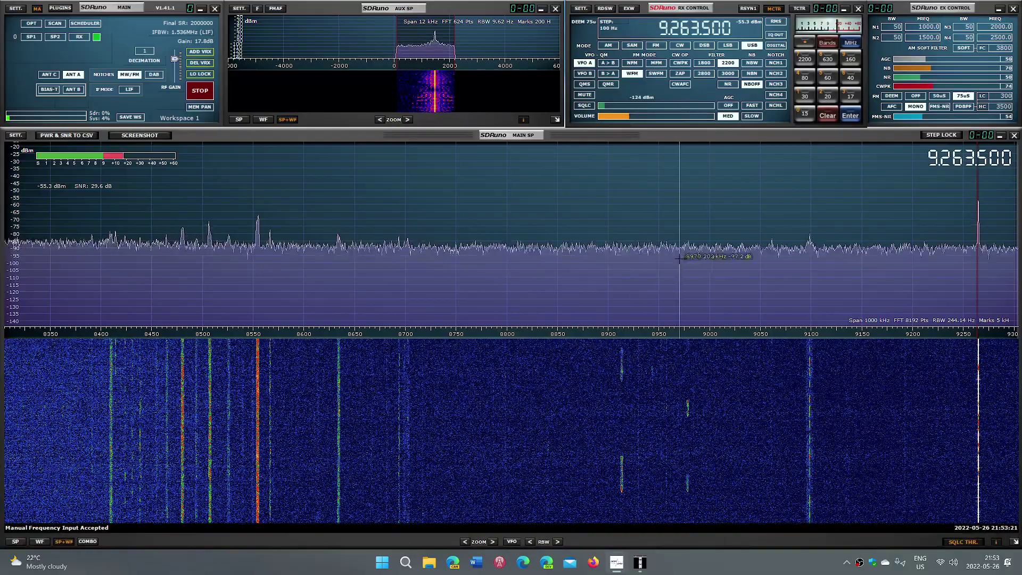
Check which Windows sound output device is selected and close the output list without changing it.
mouse_move(640, 562)
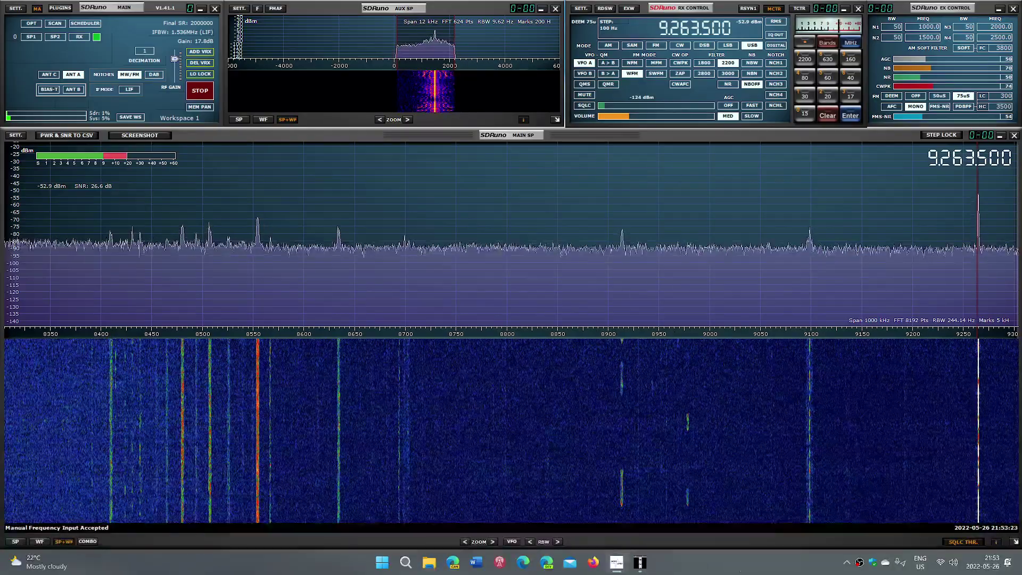
left_click(955, 563)
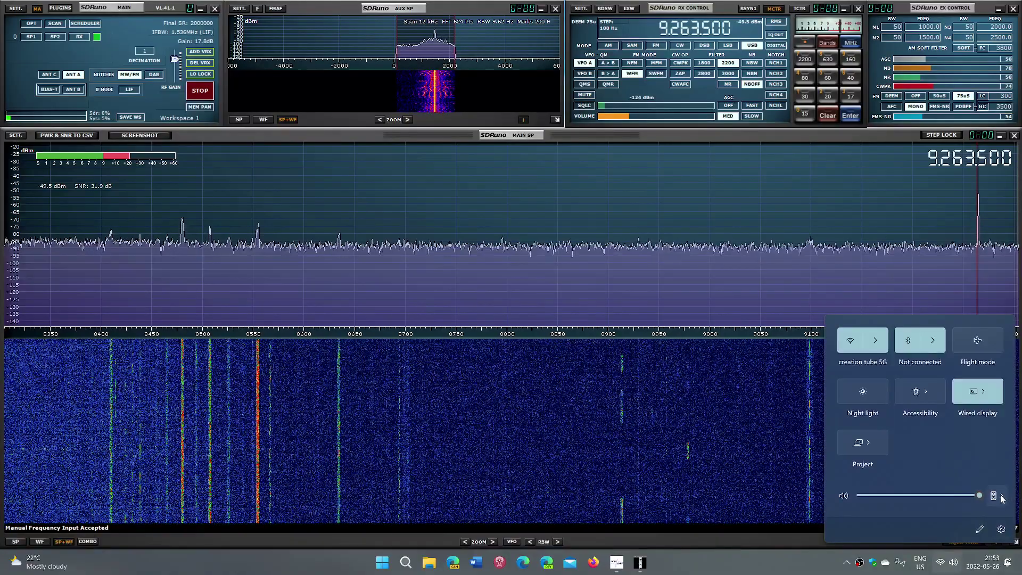
left_click(1001, 495)
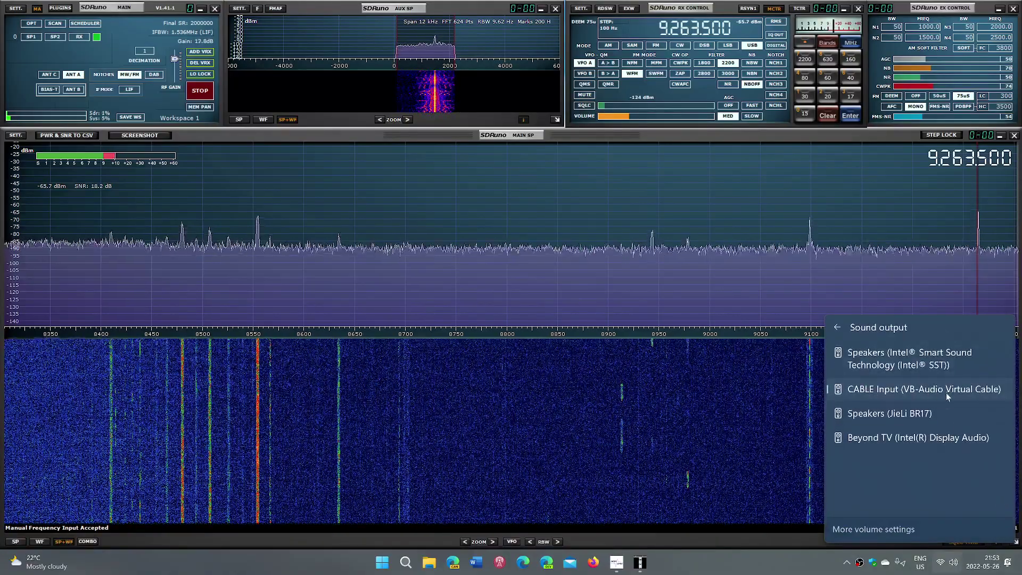
left_click(735, 566)
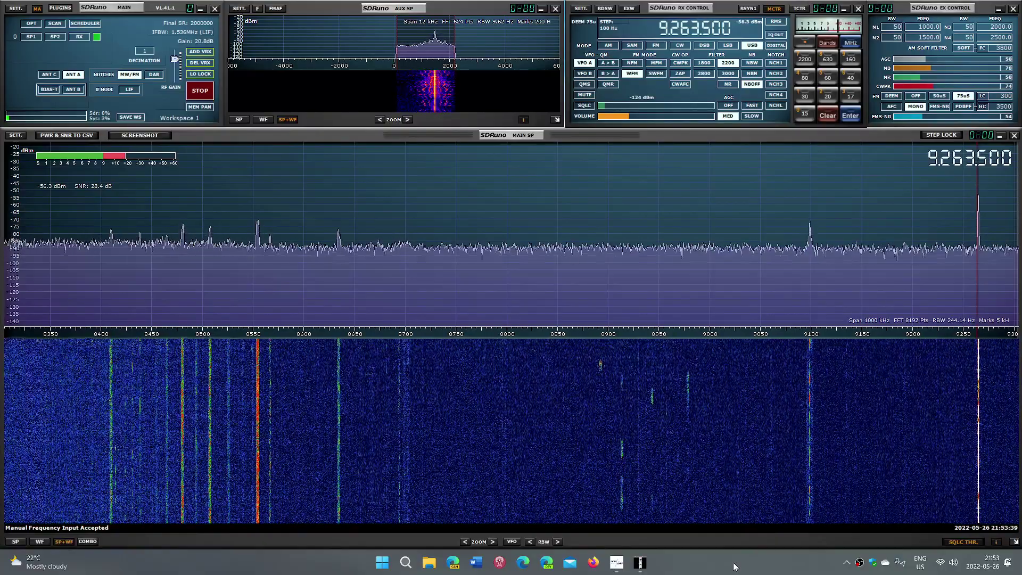
In fldigi, set the sound card capture device to CABLE Output (VB-Audio Point) from the Windows WDM-KS devices and move the waterfall marker to 2600 Hz.
left_click(642, 563)
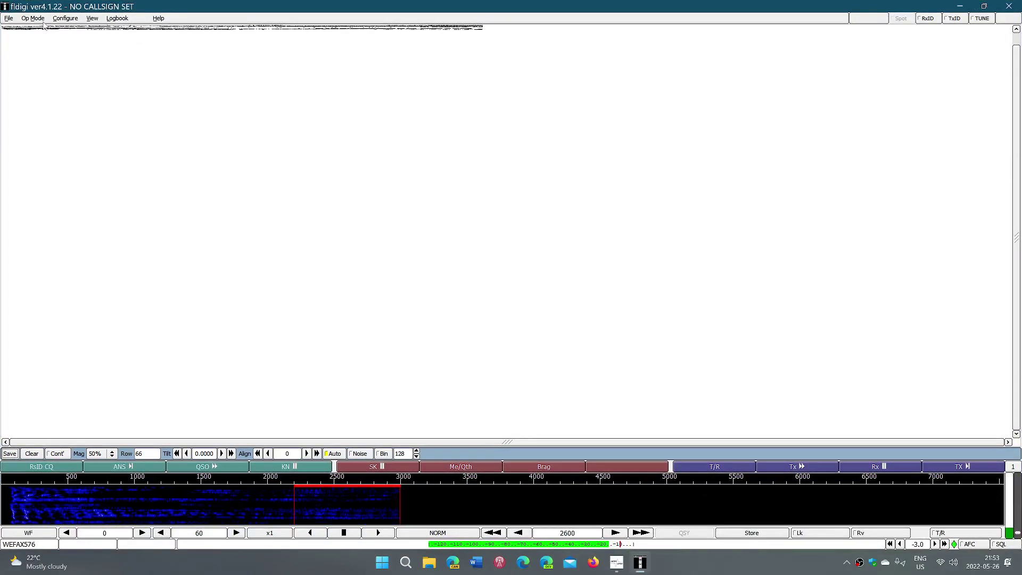
left_click(67, 20)
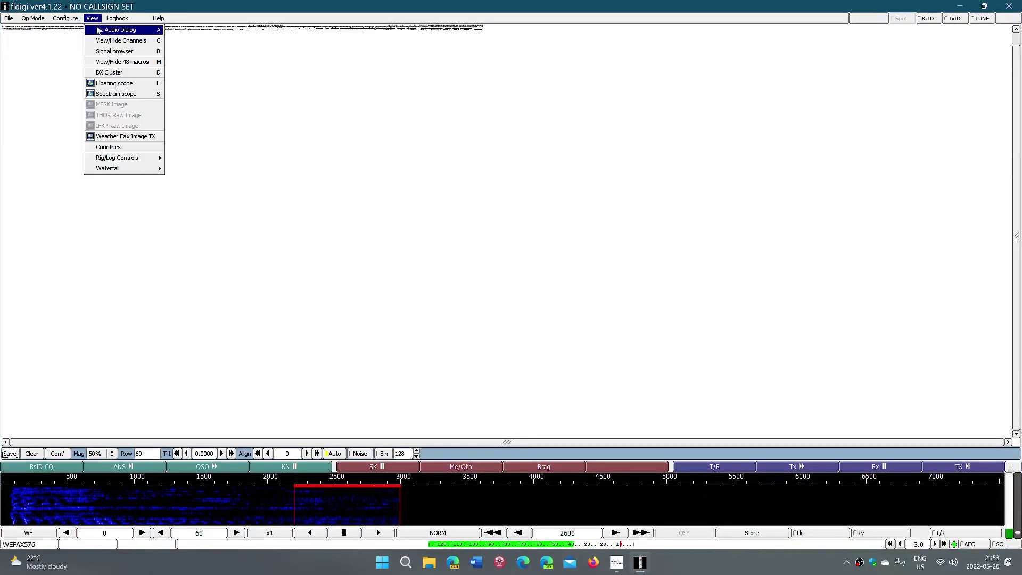
left_click(67, 32)
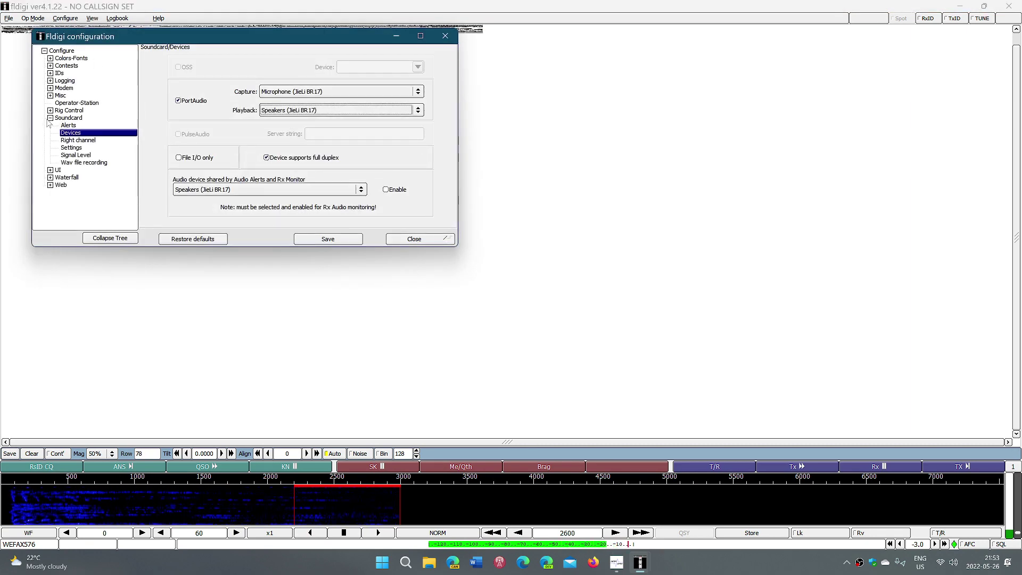
left_click(363, 93)
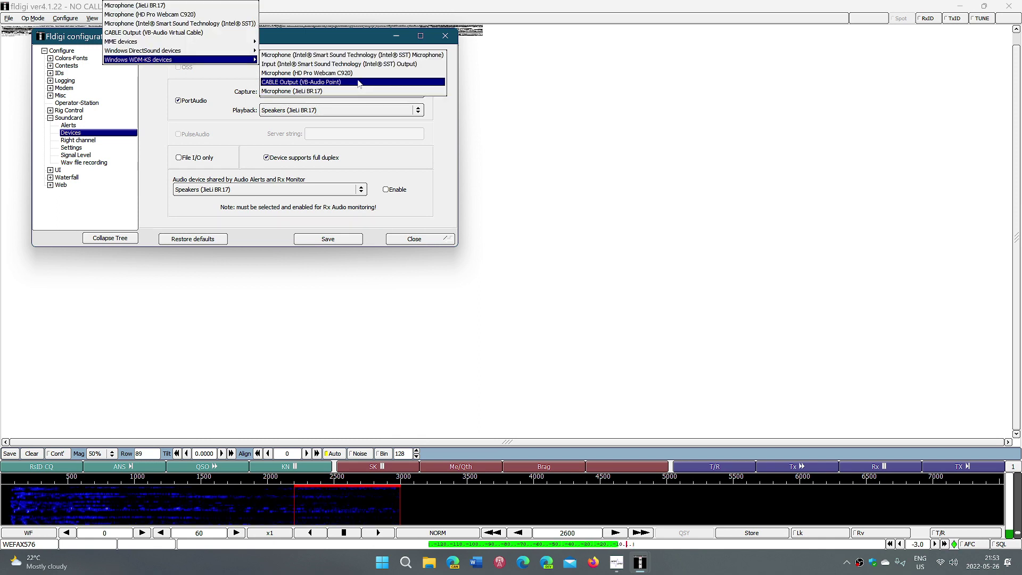
left_click(358, 82)
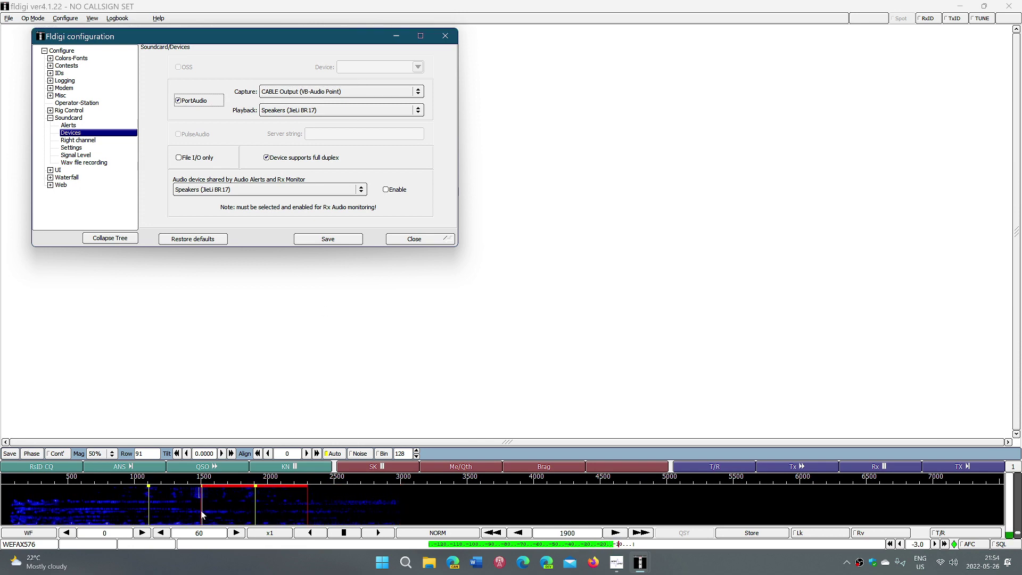
left_click(351, 500)
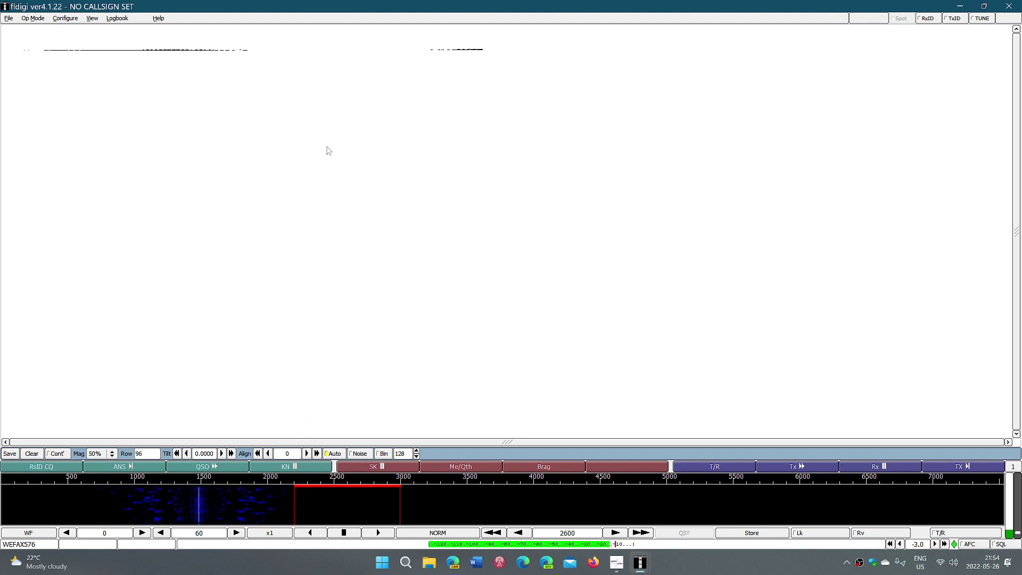
Set fldigi's playback device to the Windows WDM-KS Speakers (JieLi BR17), save the configuration, and return the waterfall marker to 2600 Hz.
left_click(72, 21)
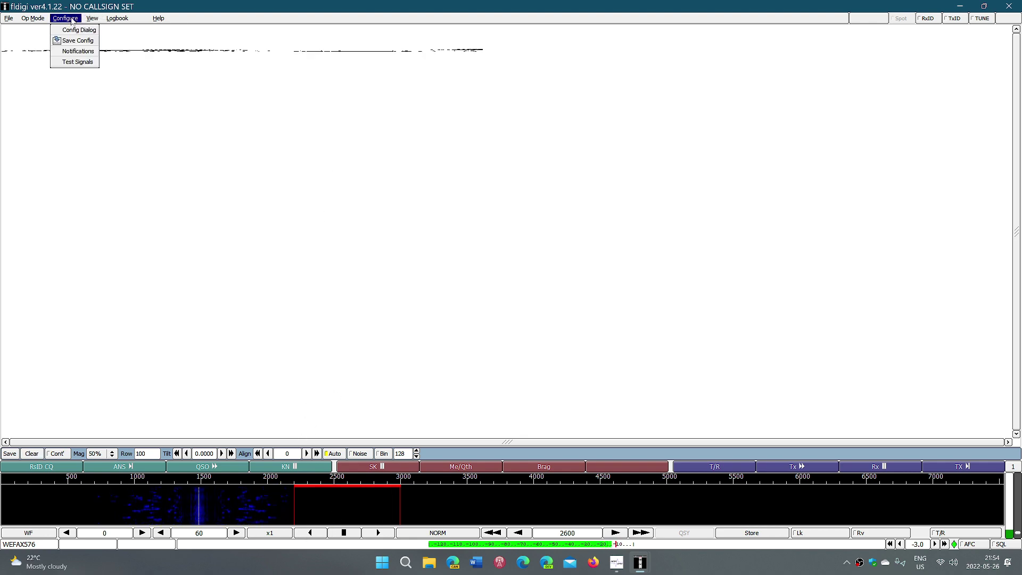
left_click(76, 29)
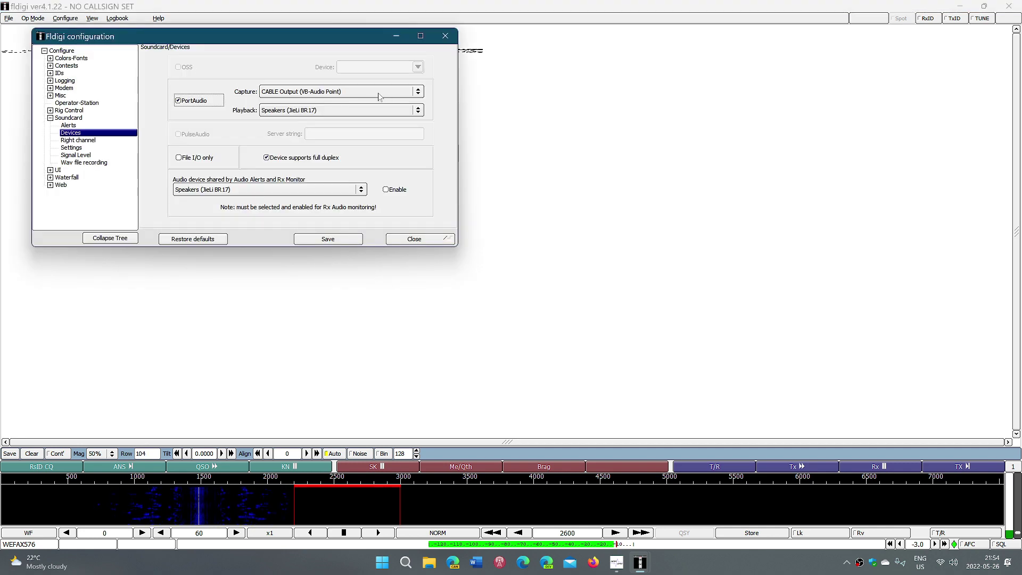
left_click(343, 112)
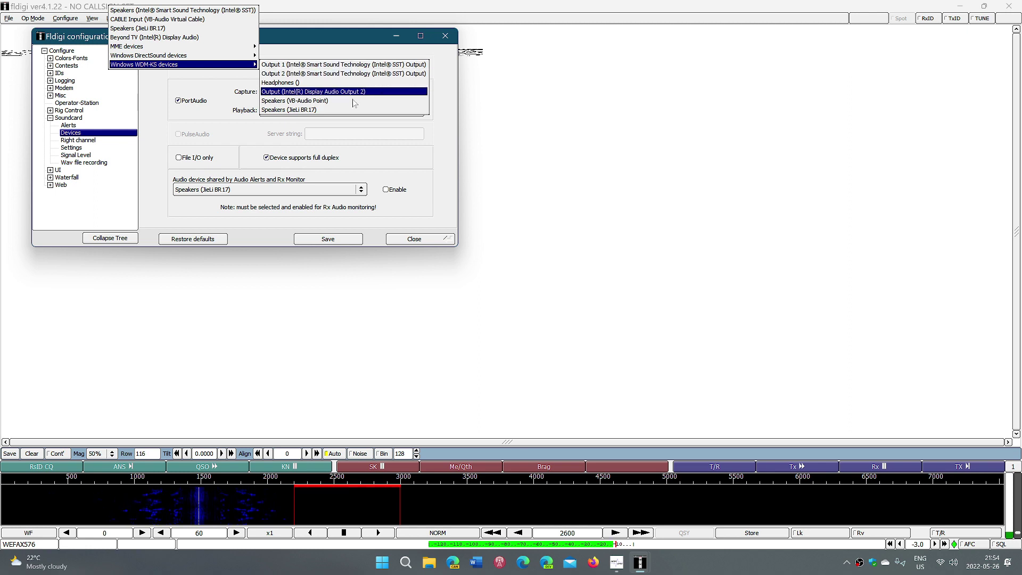
left_click(351, 110)
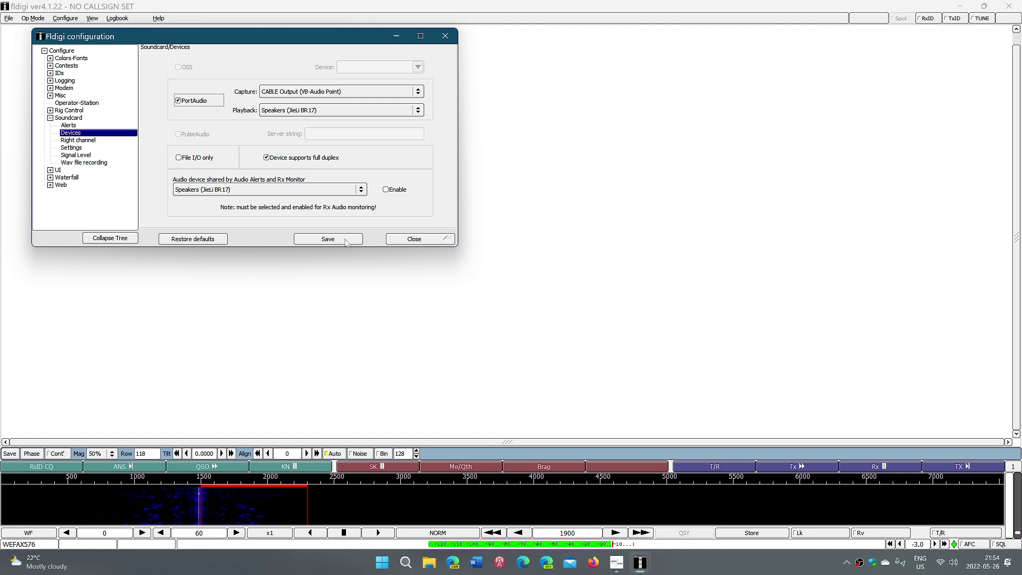
left_click(346, 243)
left_click(398, 242)
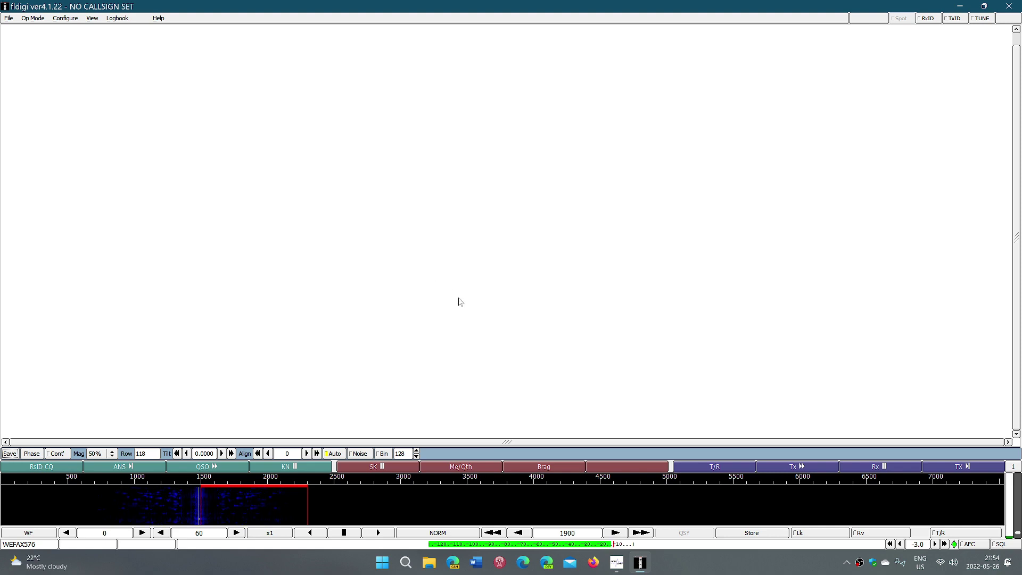
left_click(401, 506)
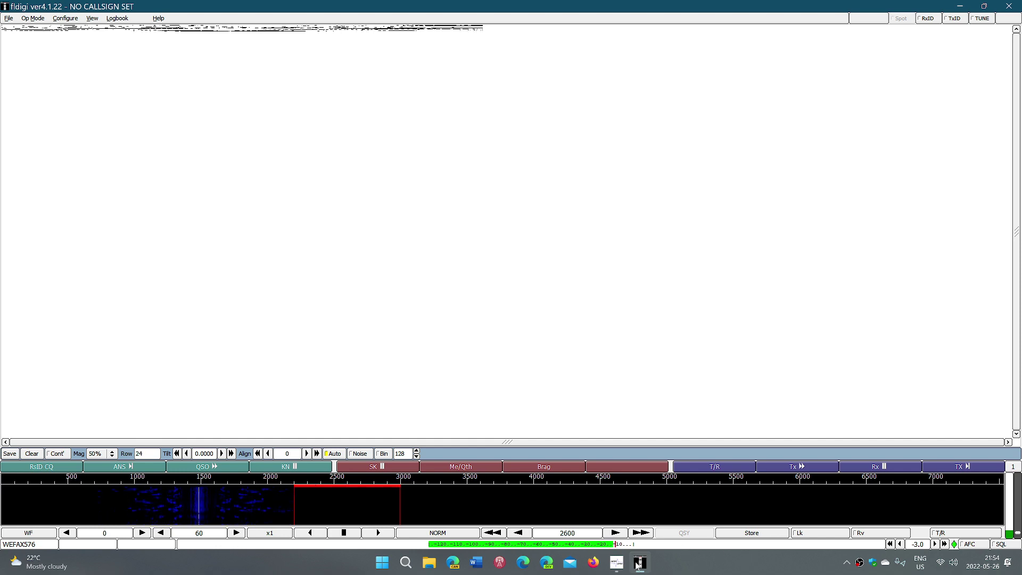
Minimize fldigi to get back to SDRuno and tune the receiver to 8.416.000.
mouse_move(639, 567)
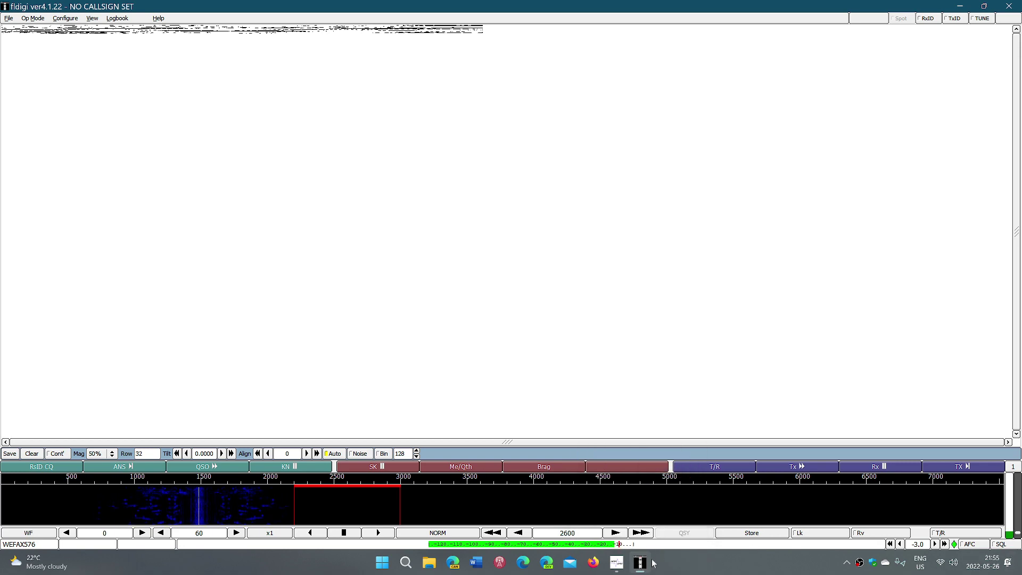
left_click(960, 7)
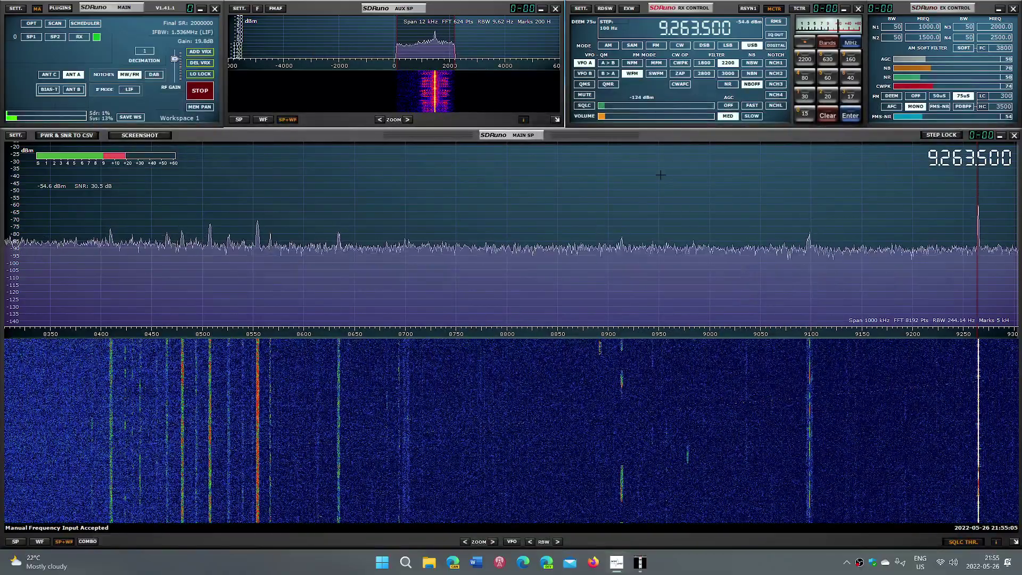
type("1000")
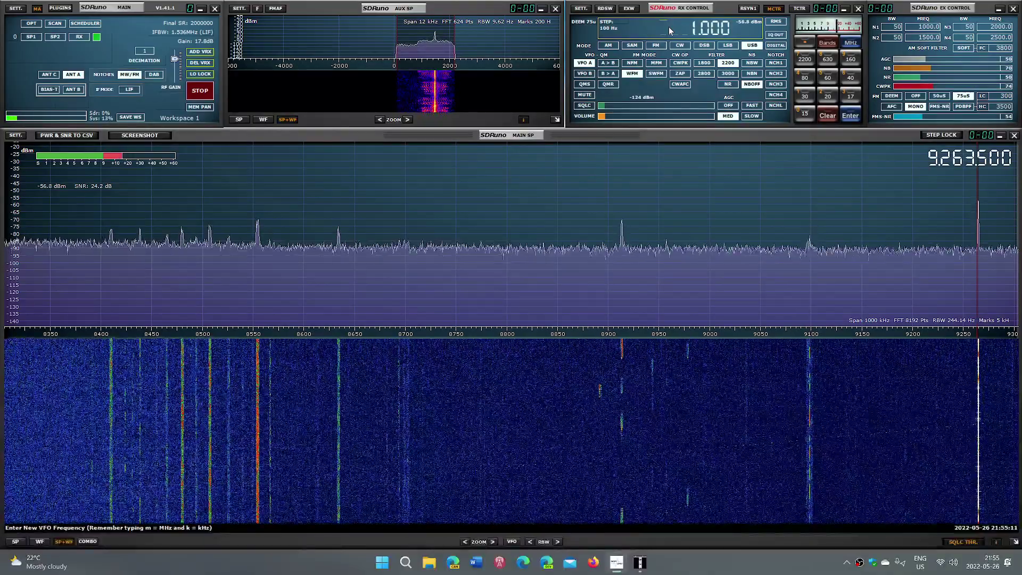
type("5")
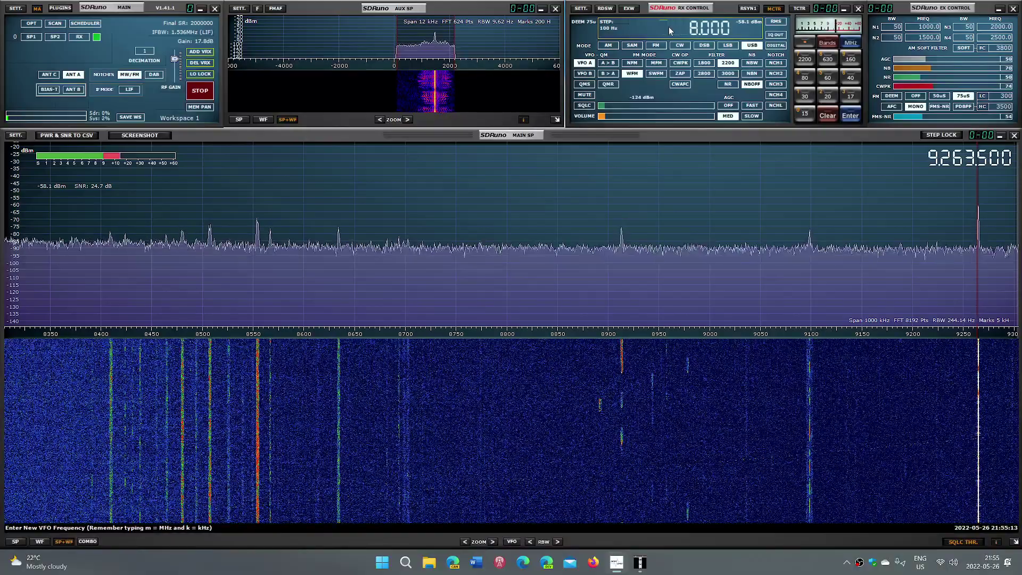
type("416")
key("Return")
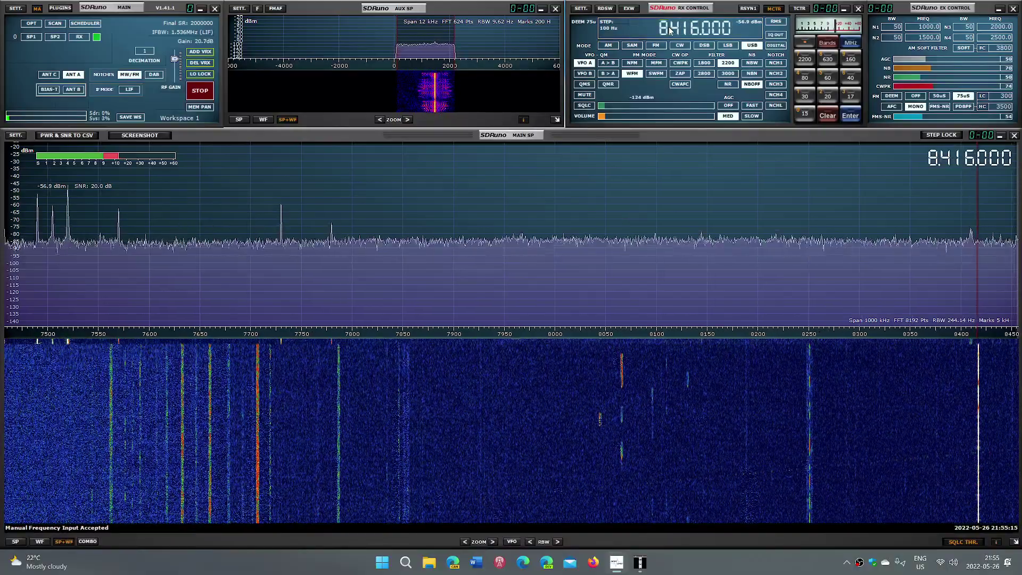
Raise the receiver volume to about a third of the slider and tune to 8.422.900, just below the signal near 8424 kHz.
left_click(636, 120)
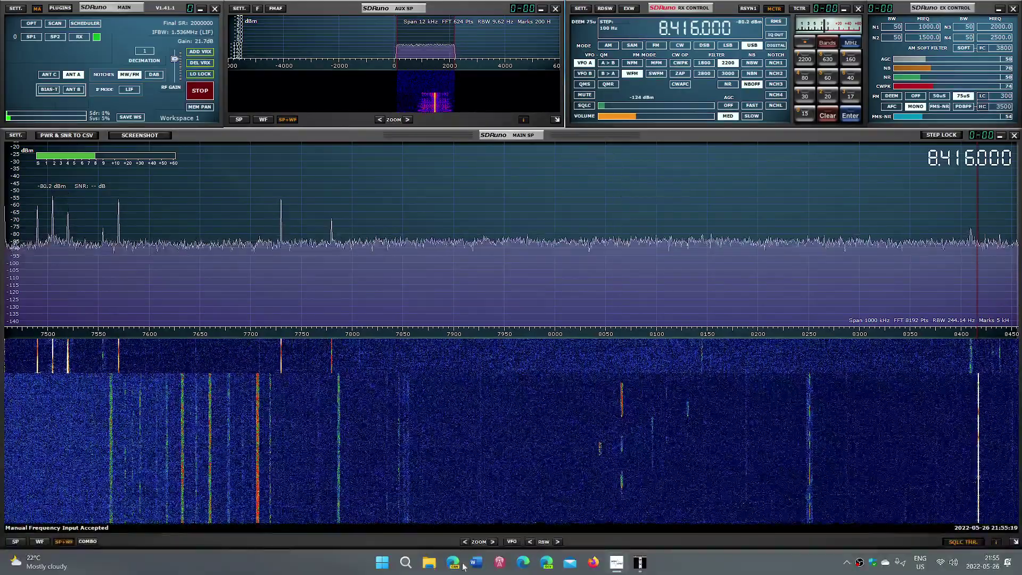
left_click(492, 541)
left_click(493, 541)
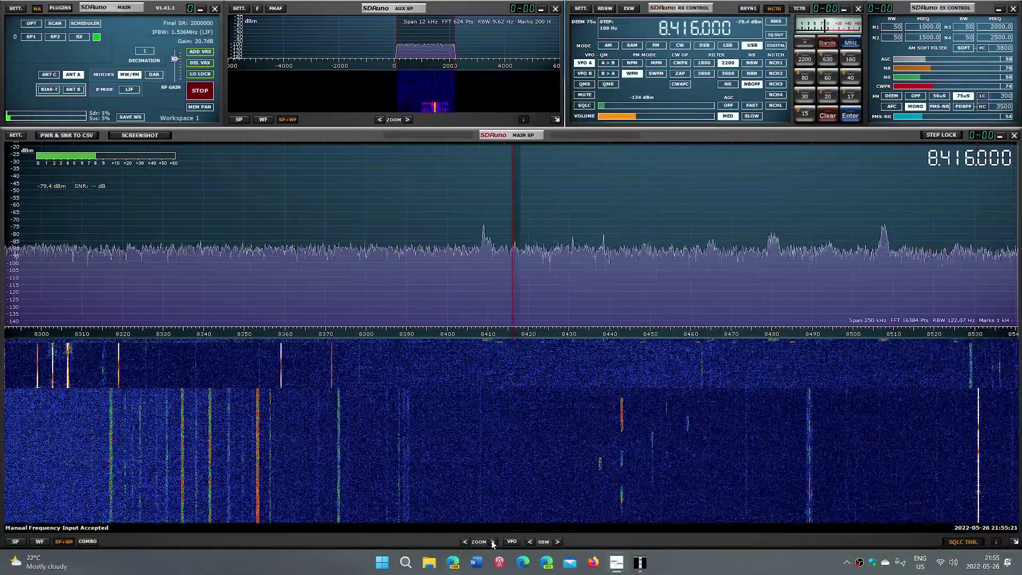
left_click(492, 541)
left_click(492, 541)
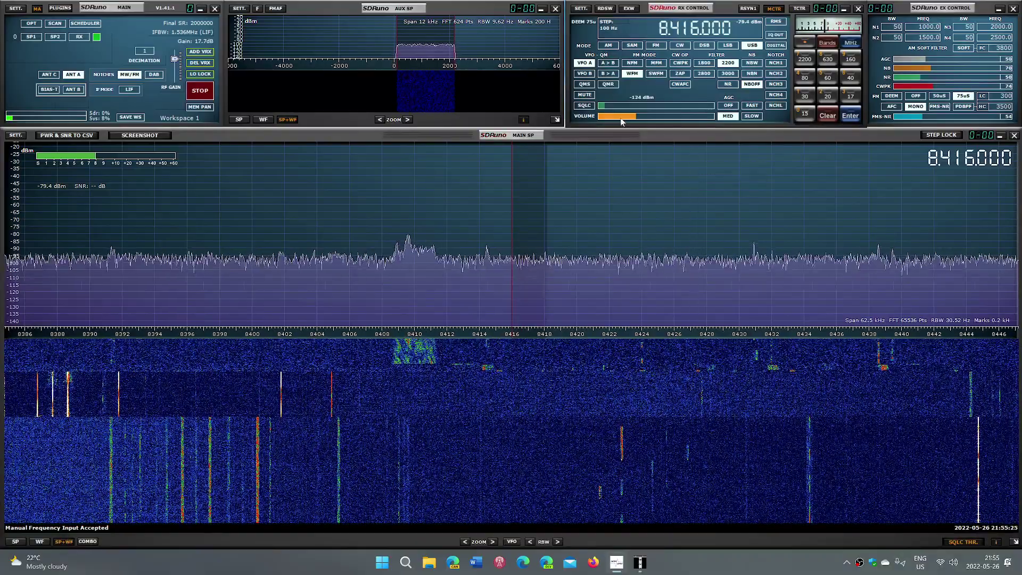
left_click(631, 239)
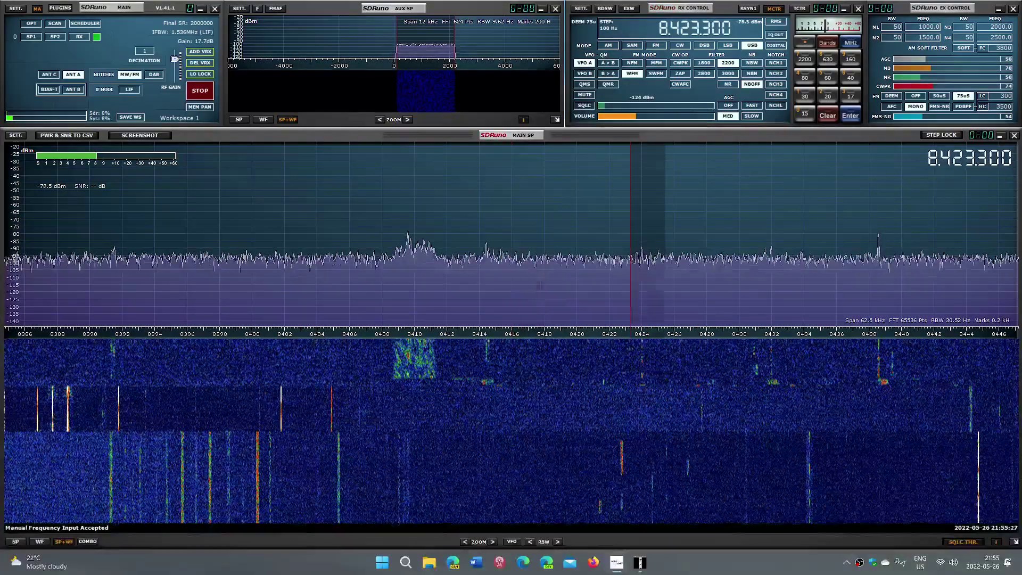
scroll(628, 239, "down", 4)
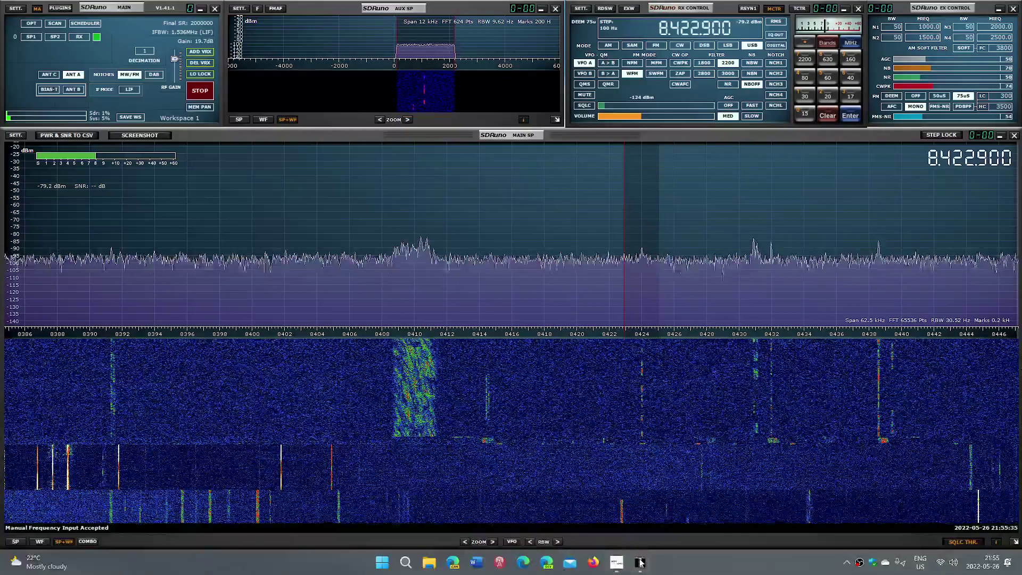
Switch to fldigi, set the operating mode to CW, and place the waterfall marker on the signal at about 1092 Hz.
key("alt+Tab")
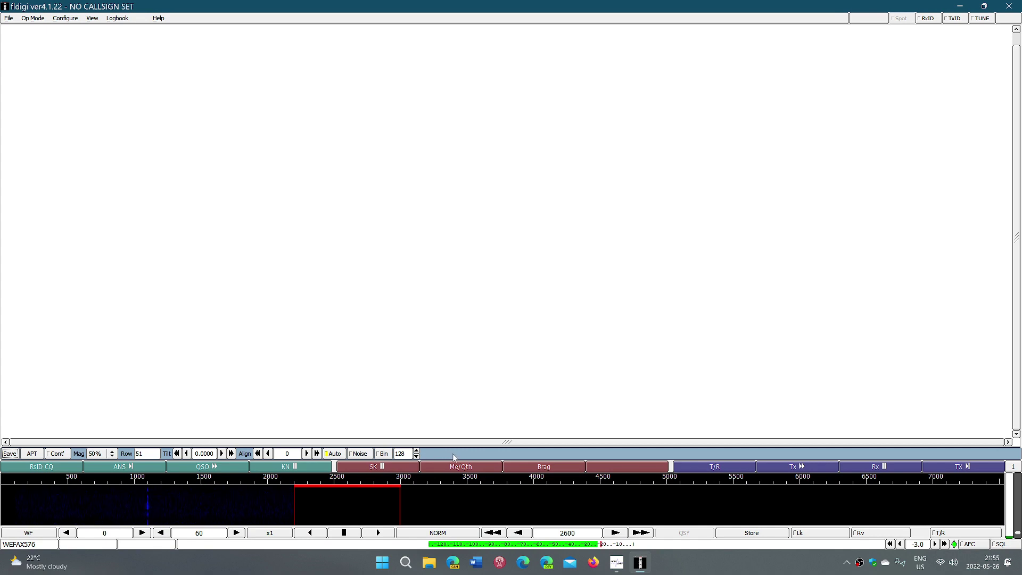
left_click(33, 19)
left_click(41, 30)
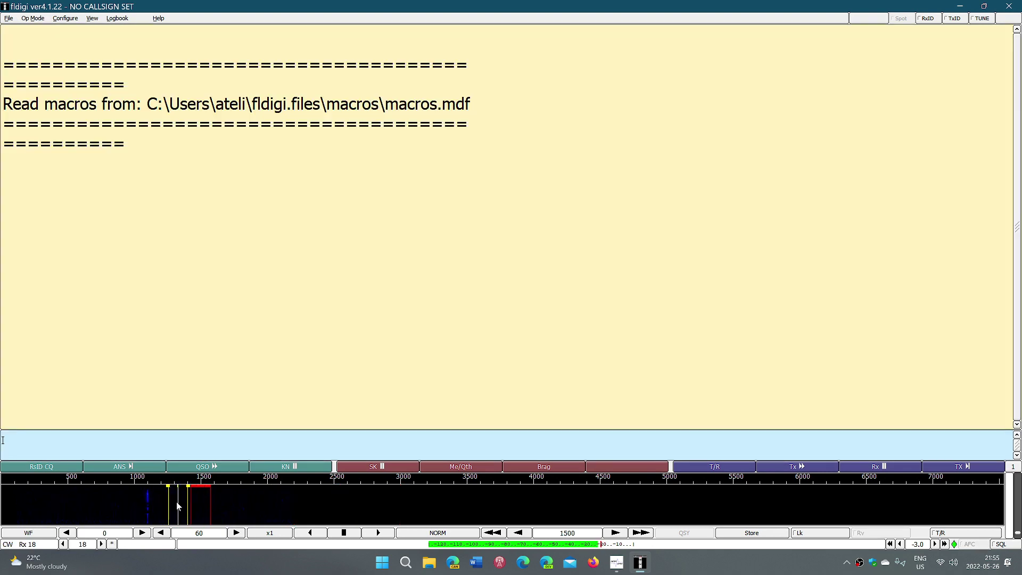
left_click(147, 502)
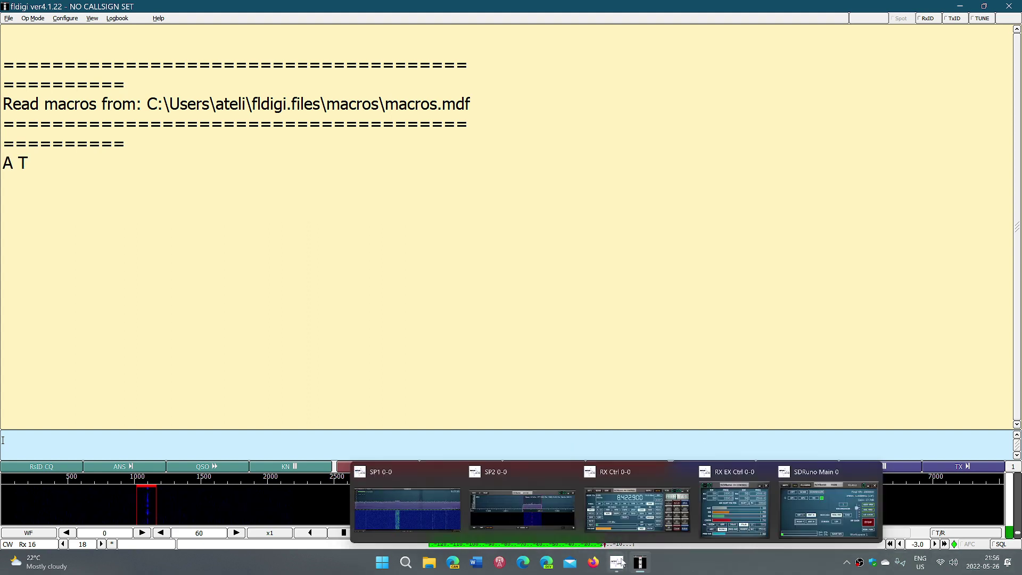
Bring up SDRuno's RX Control window and raise the receiver volume to about half of the slider.
left_click(623, 563)
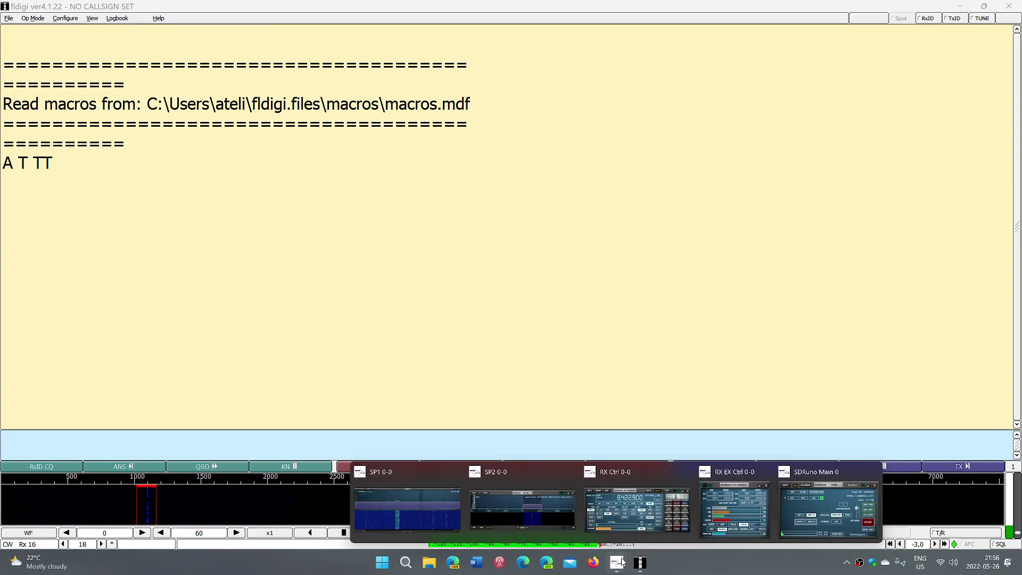
left_click(637, 508)
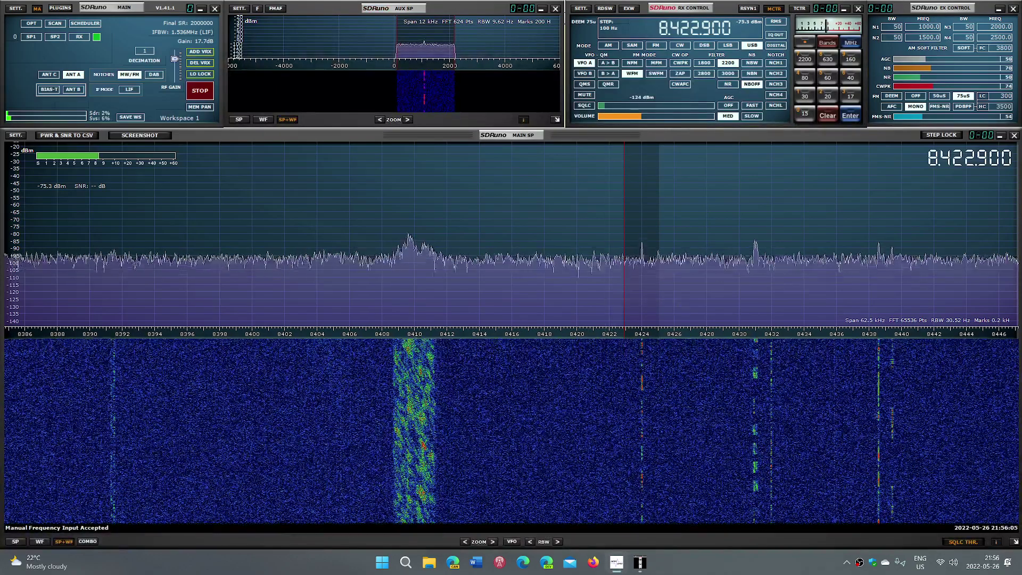
left_click(660, 116)
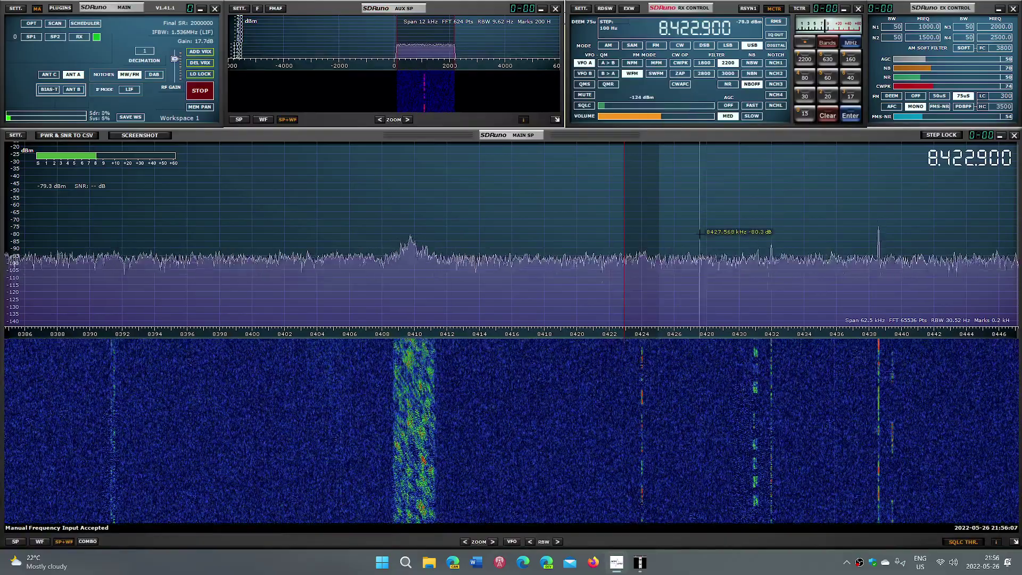
Return to fldigi and raise the CW speed setting to 20.
mouse_move(639, 562)
left_click(637, 506)
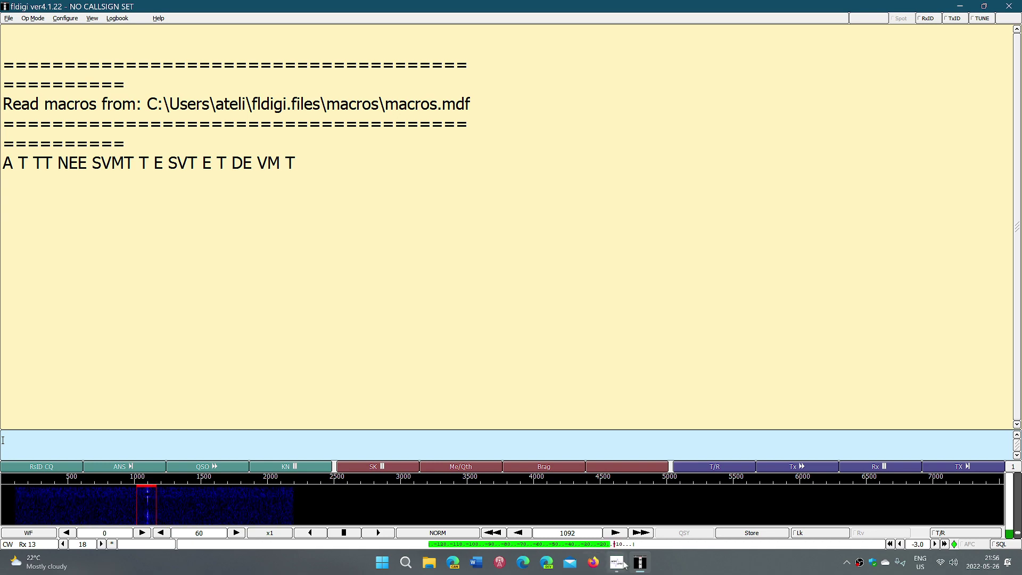
mouse_move(620, 561)
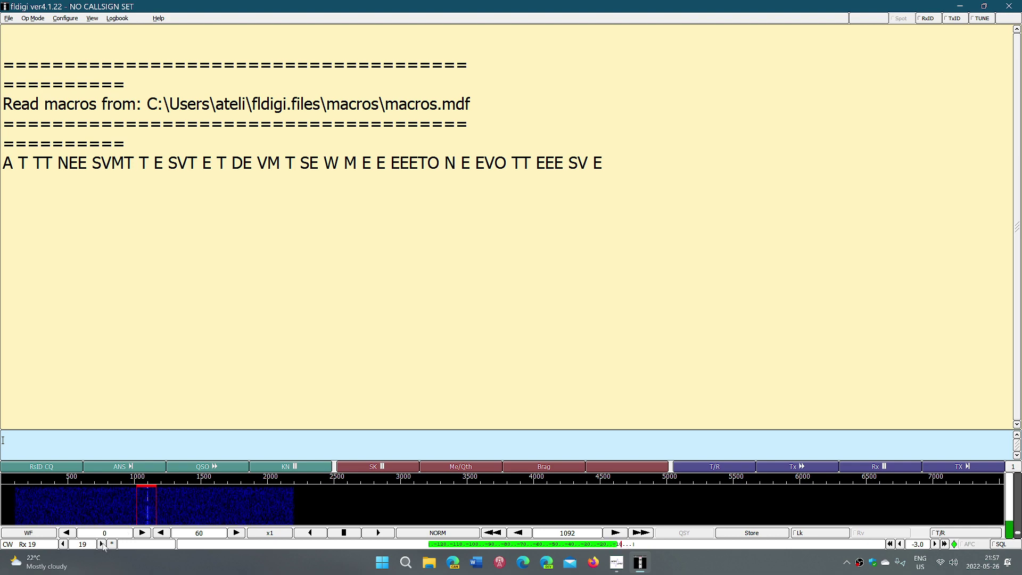
left_click(101, 543)
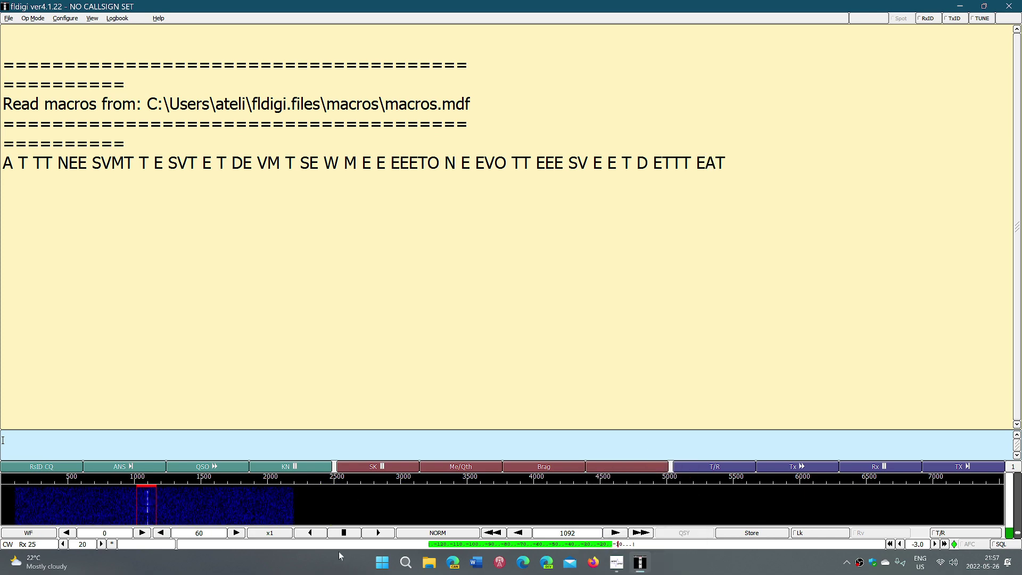
Tune SDRuno to 8.431.300, just below the signal near 8432 kHz, and switch back to fldigi.
left_click(616, 561)
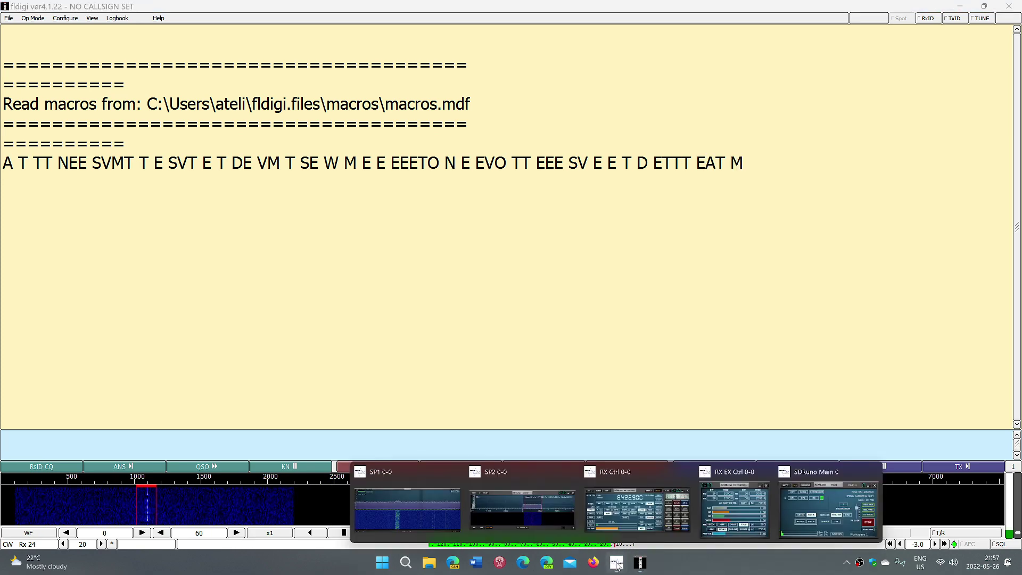
left_click(618, 509)
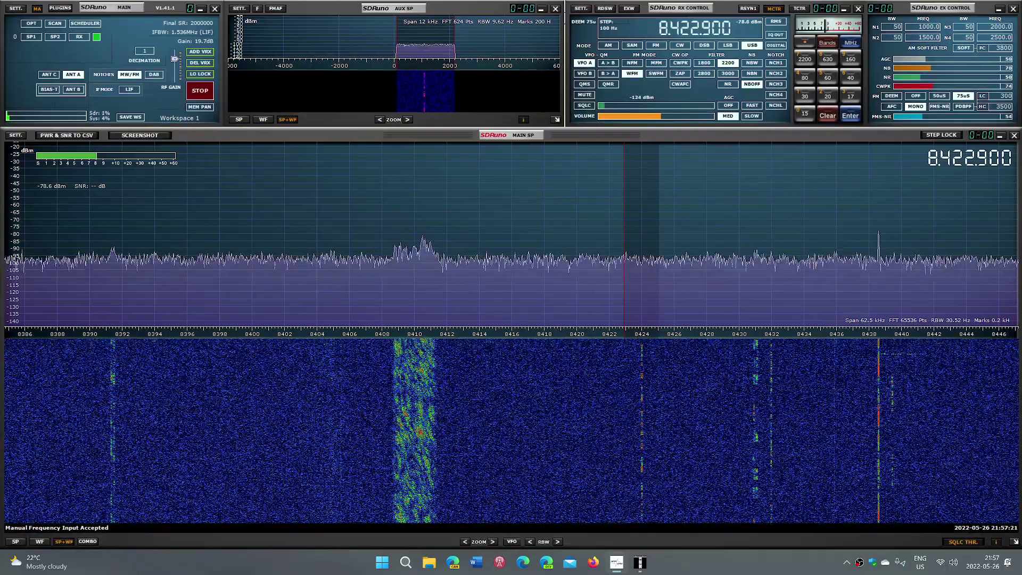
left_click(764, 266)
left_click(760, 266)
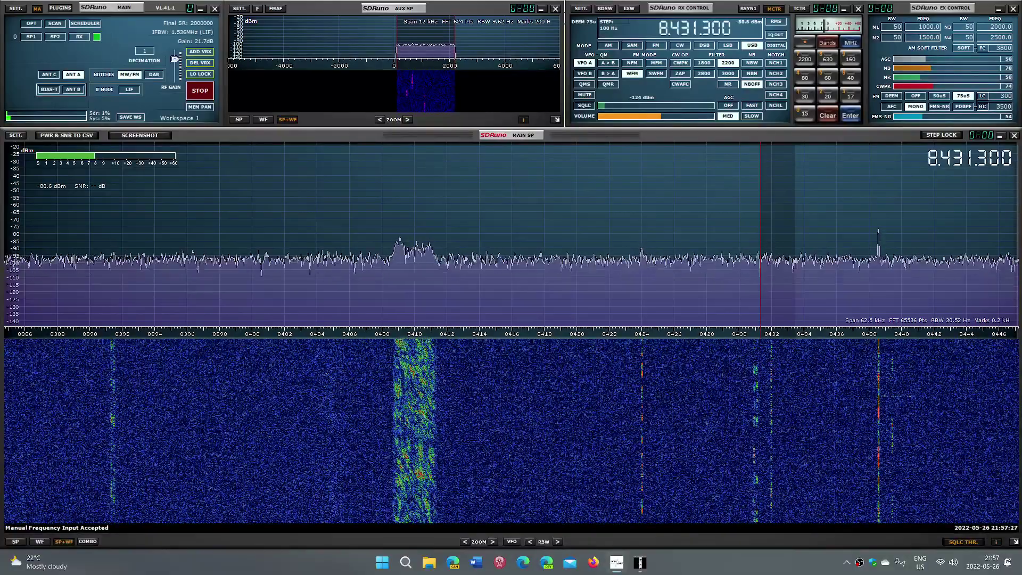
left_click(640, 563)
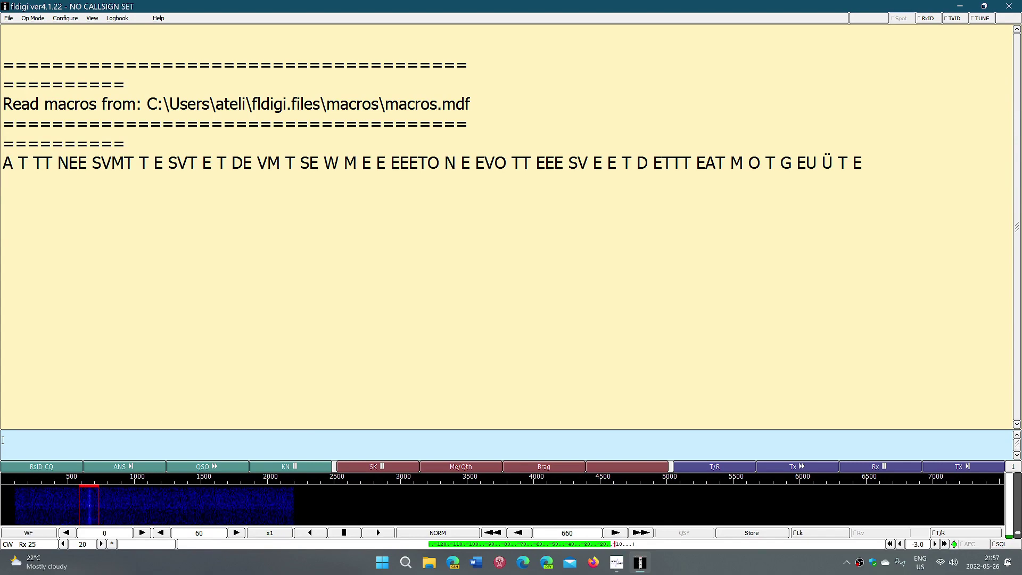
Switch to SDRuno and tune the receiver to 14.070.000.
left_click(616, 564)
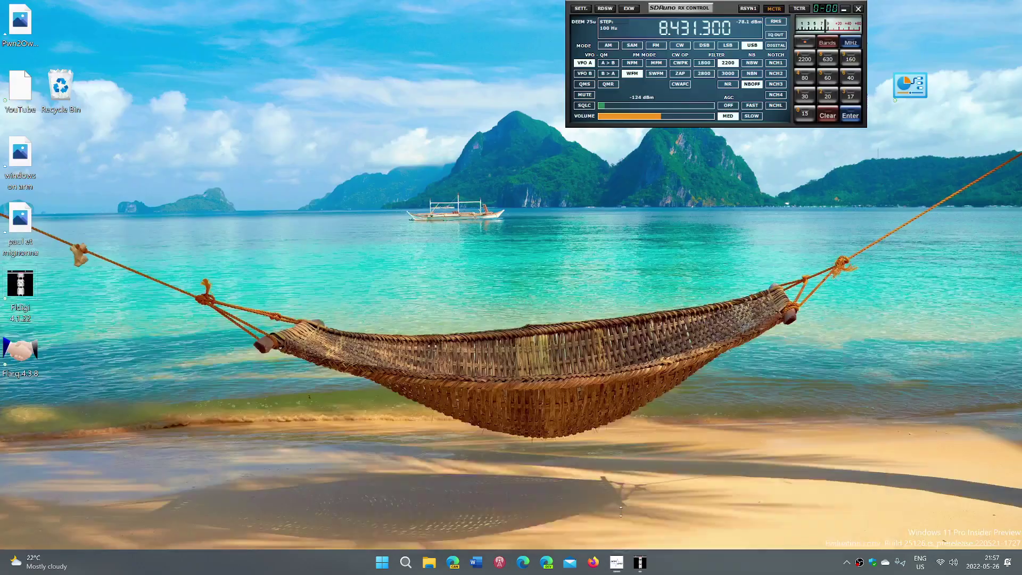
left_click(621, 516)
type("1000")
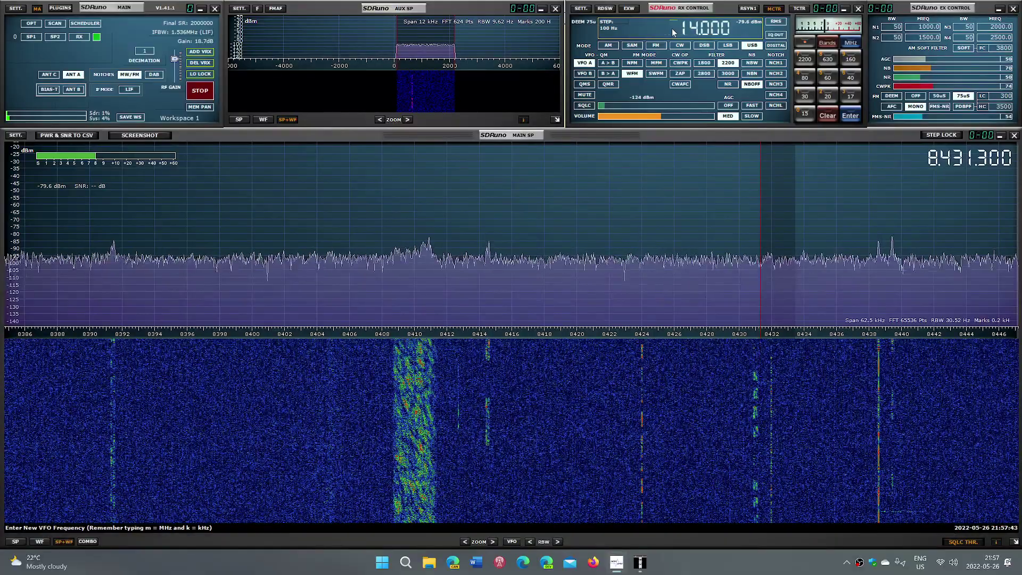
type("070.000")
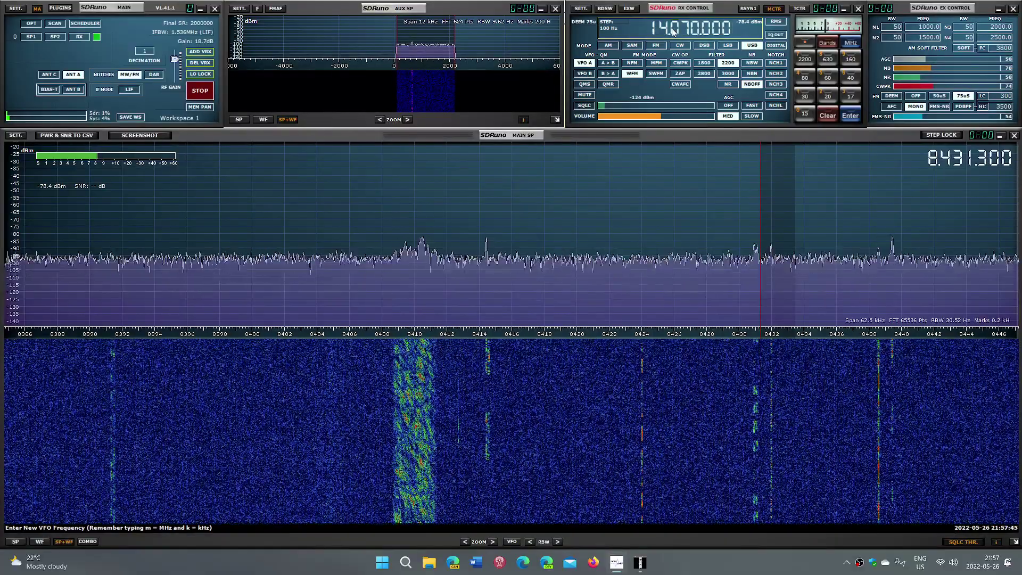
key("Return")
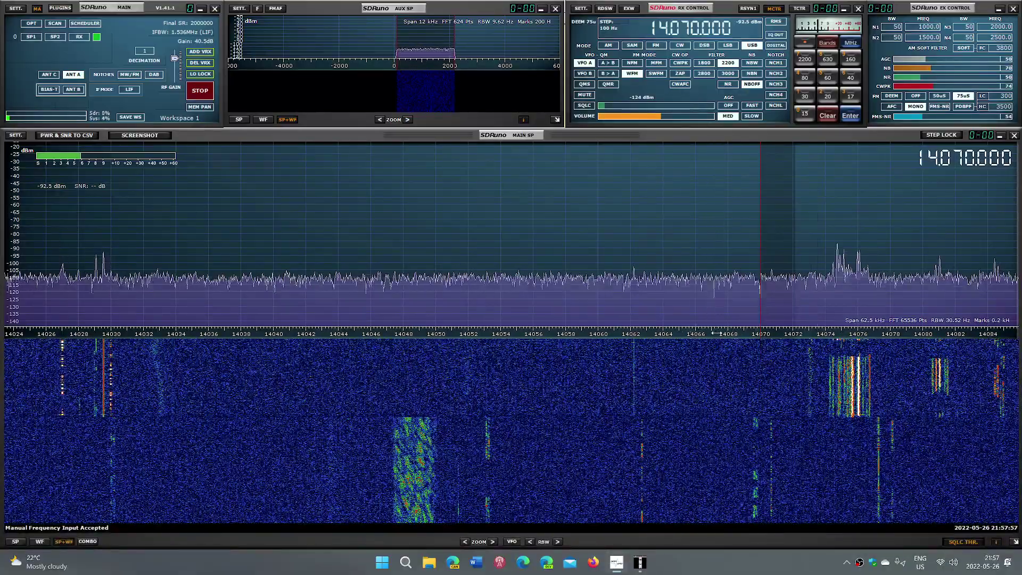
Tune SDRuno to 14.083.700, just below the signal near 14085 kHz, and switch back to fldigi.
left_click_drag(713, 333, 379, 334)
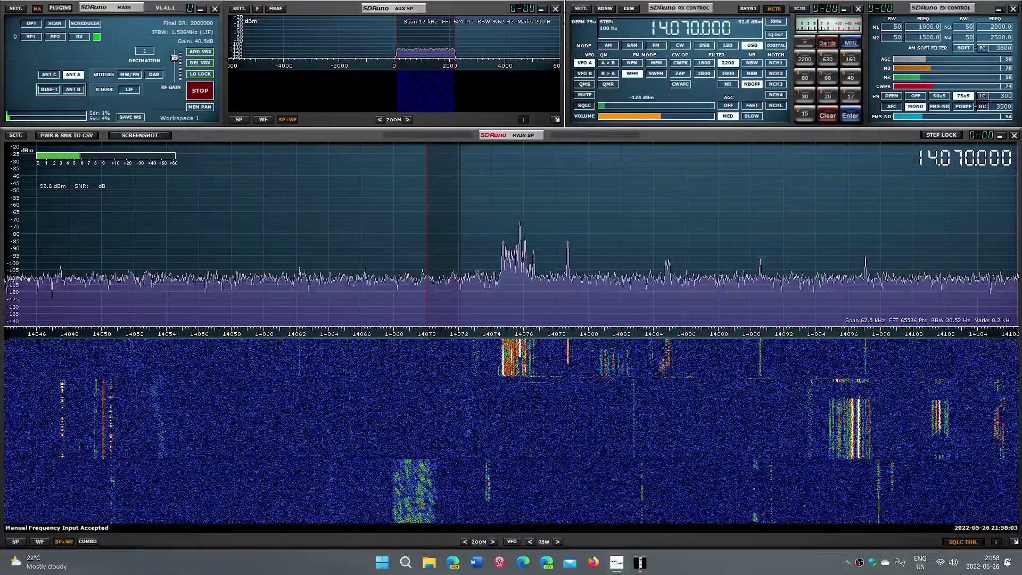
left_click(649, 240)
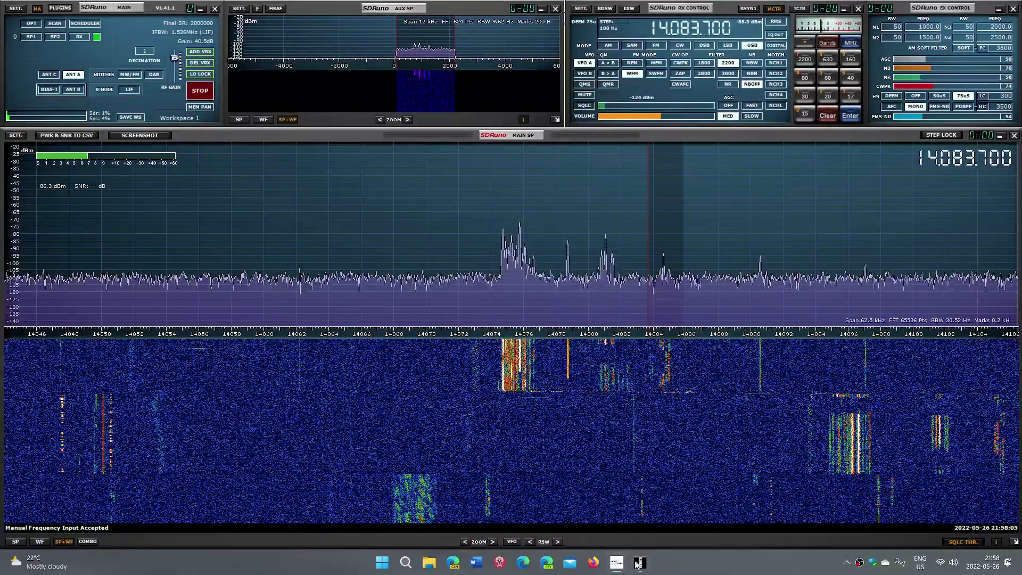
left_click(640, 563)
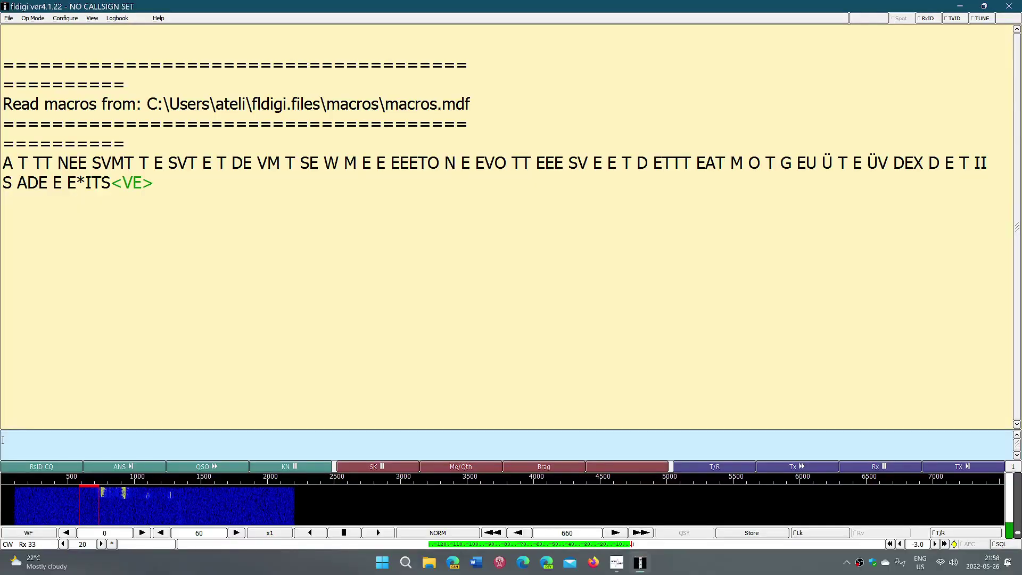
Set the operating mode to RTTY-45 and place the waterfall marker on the signals at about 1216 Hz and about 304 Hz in turn.
left_click(33, 18)
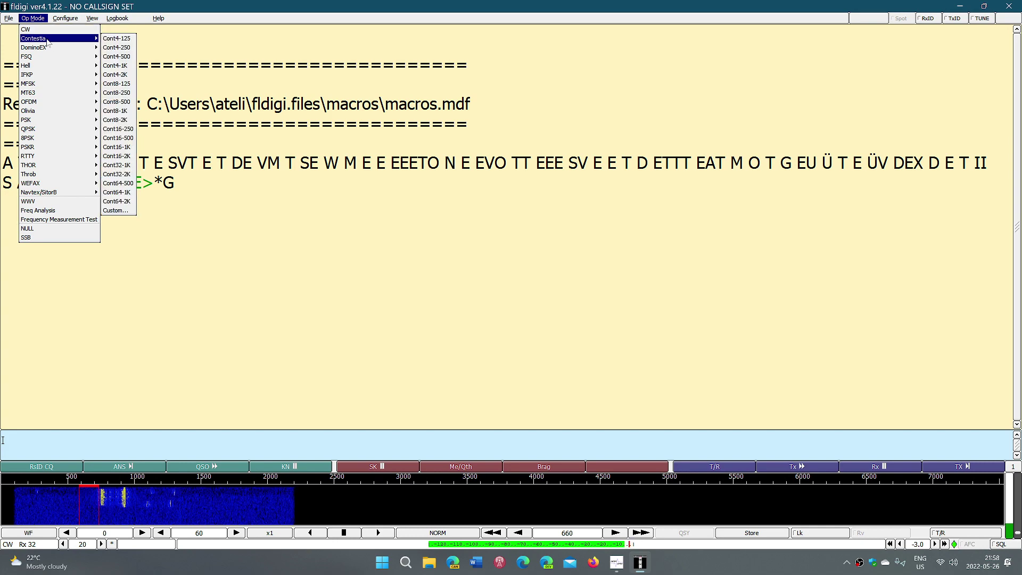
mouse_move(55, 81)
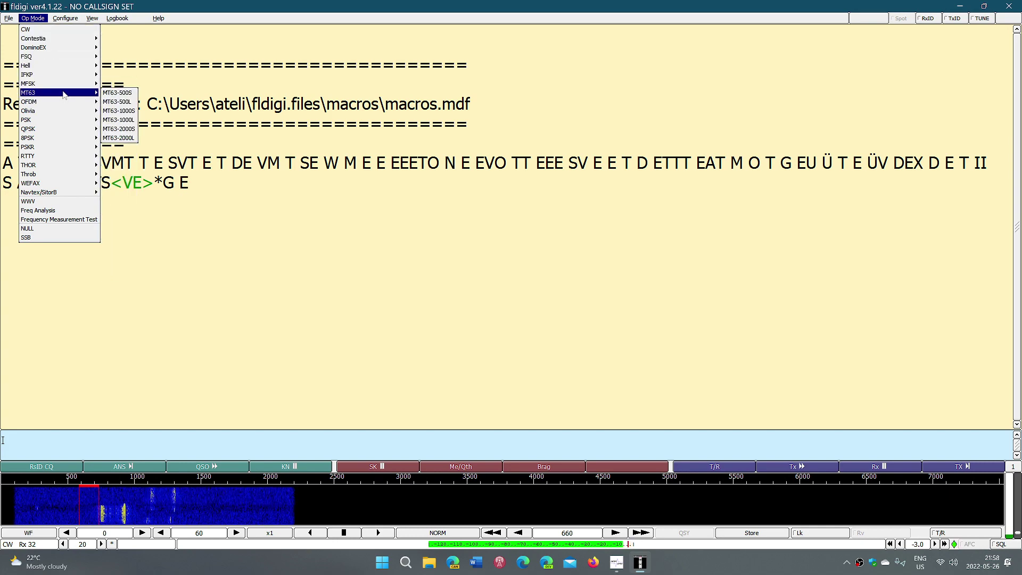
mouse_move(74, 160)
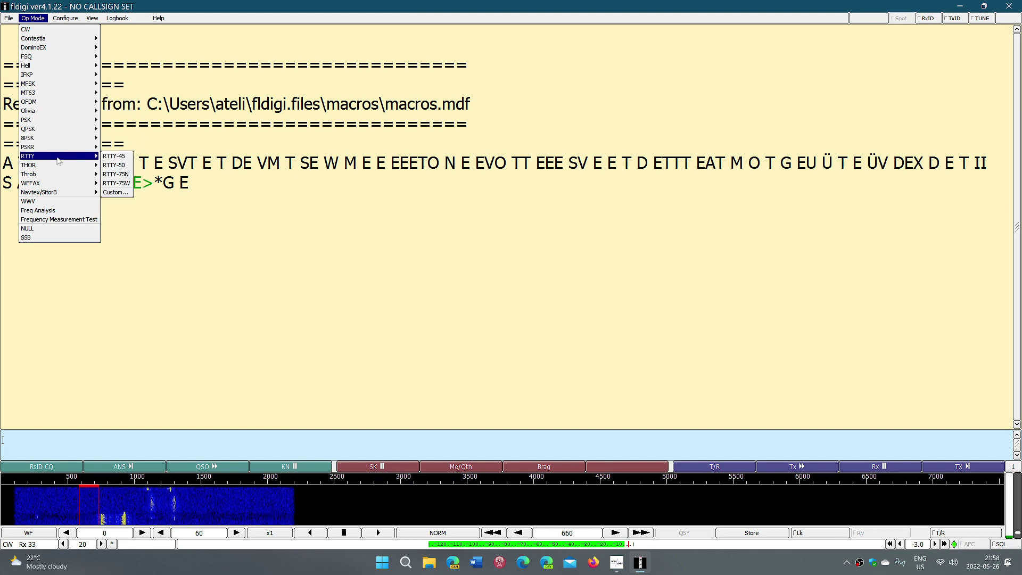
left_click(113, 156)
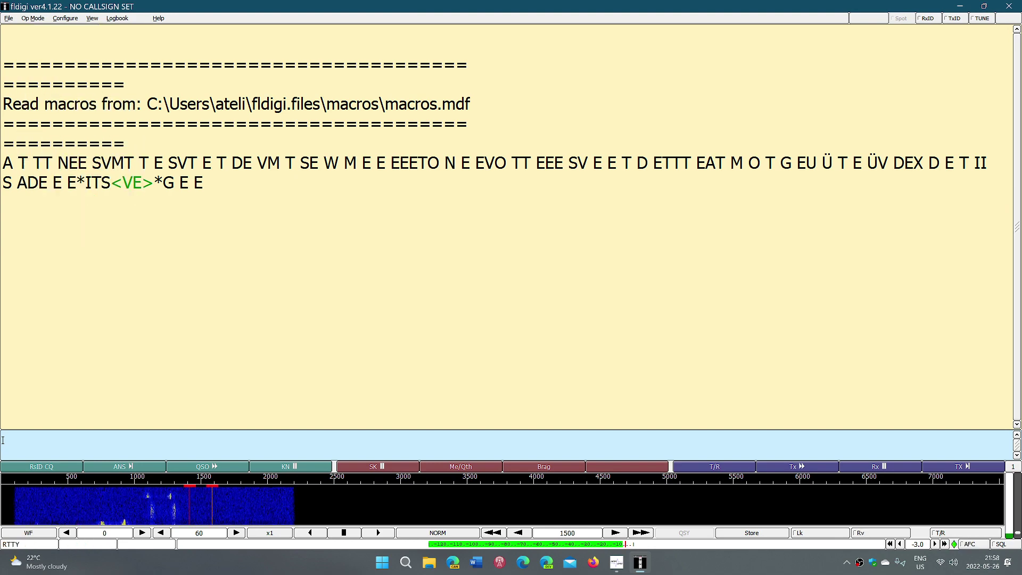
left_click(163, 511)
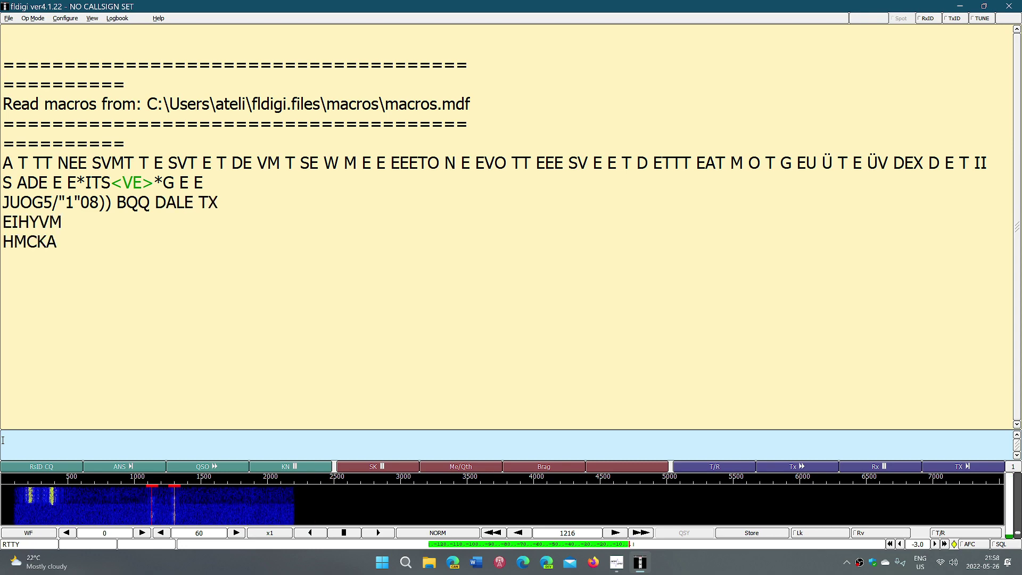
left_click(42, 506)
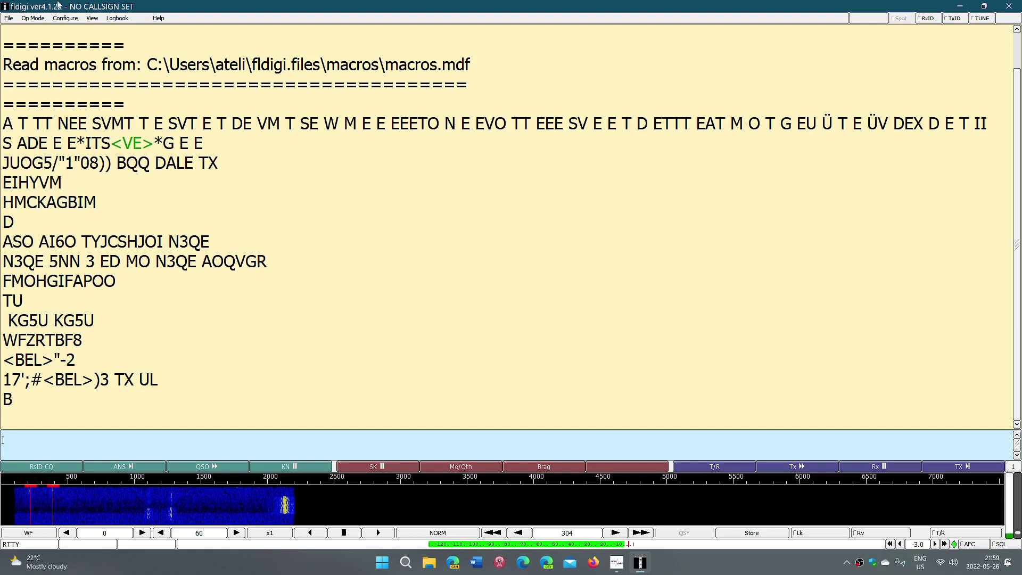
left_click(33, 19)
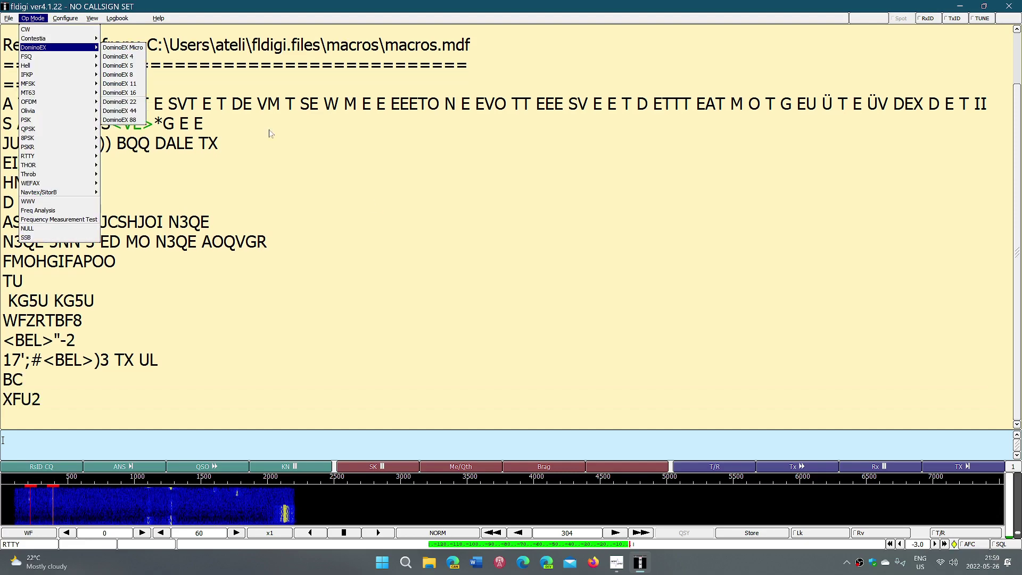
left_click(417, 283)
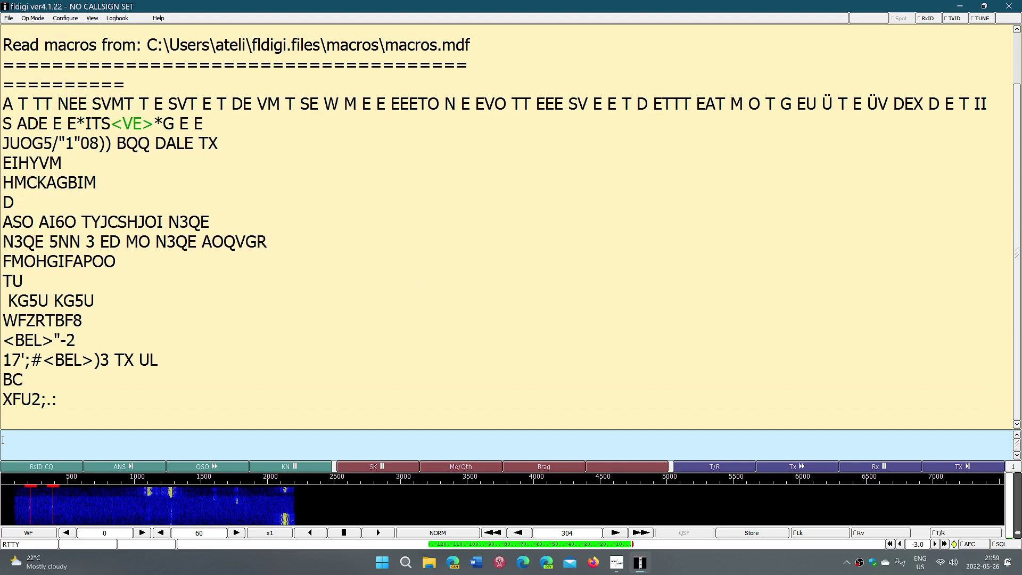
Switch to SDRuno and try tunings around the signals near 14082 and 14085 kHz, ending on 14.084.400.
mouse_move(640, 568)
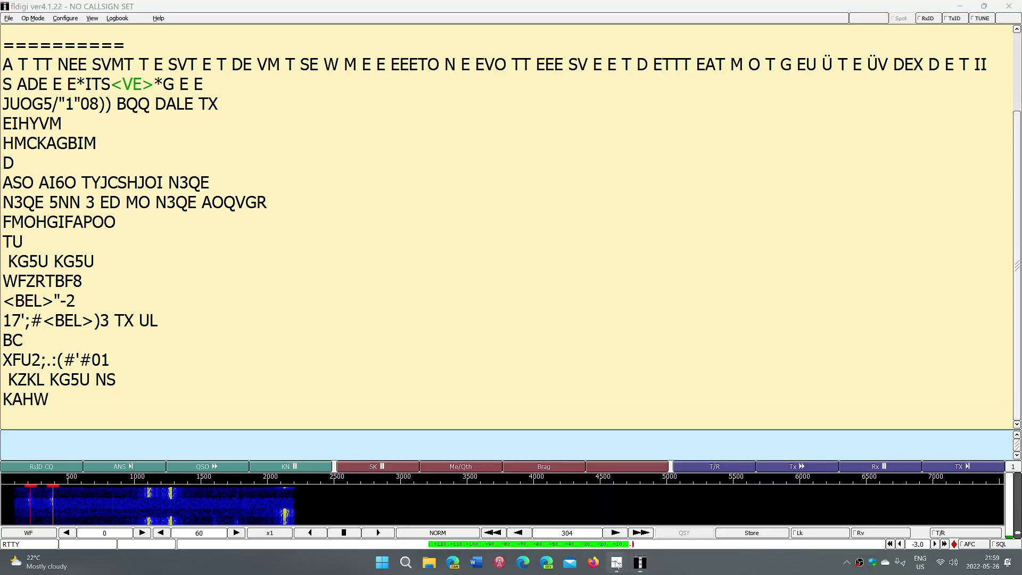
left_click(660, 517)
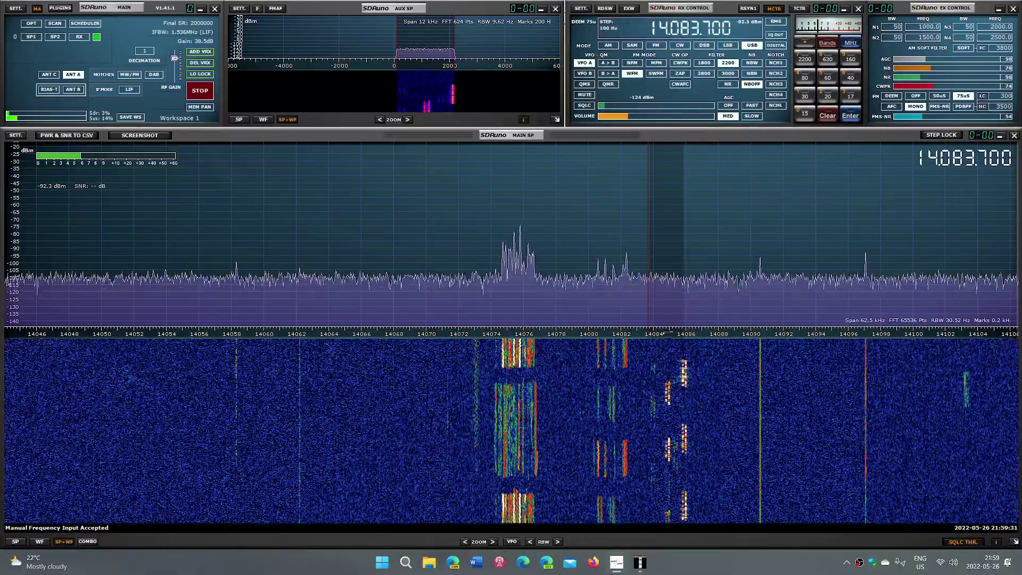
left_click(658, 301)
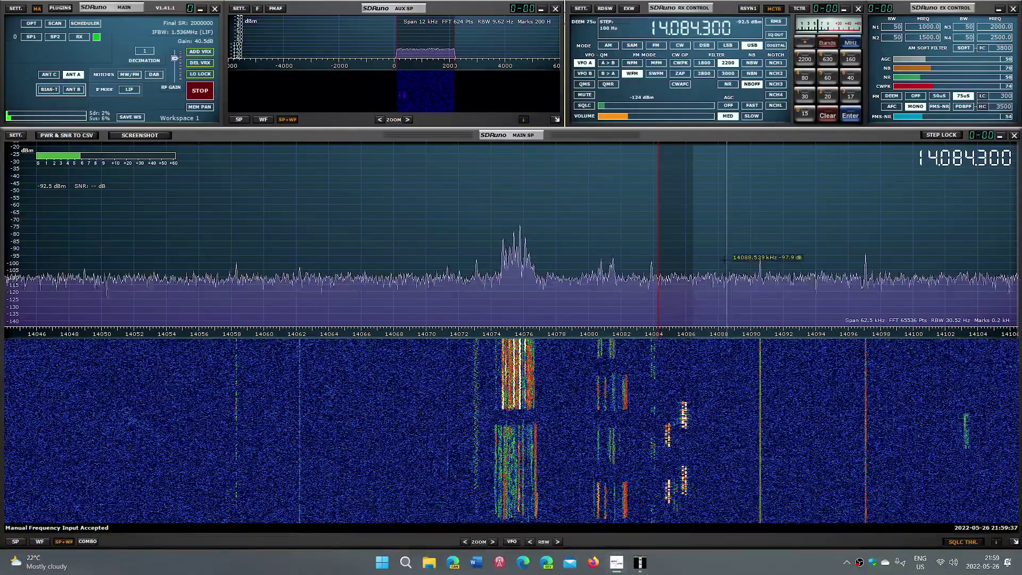
left_click(615, 276)
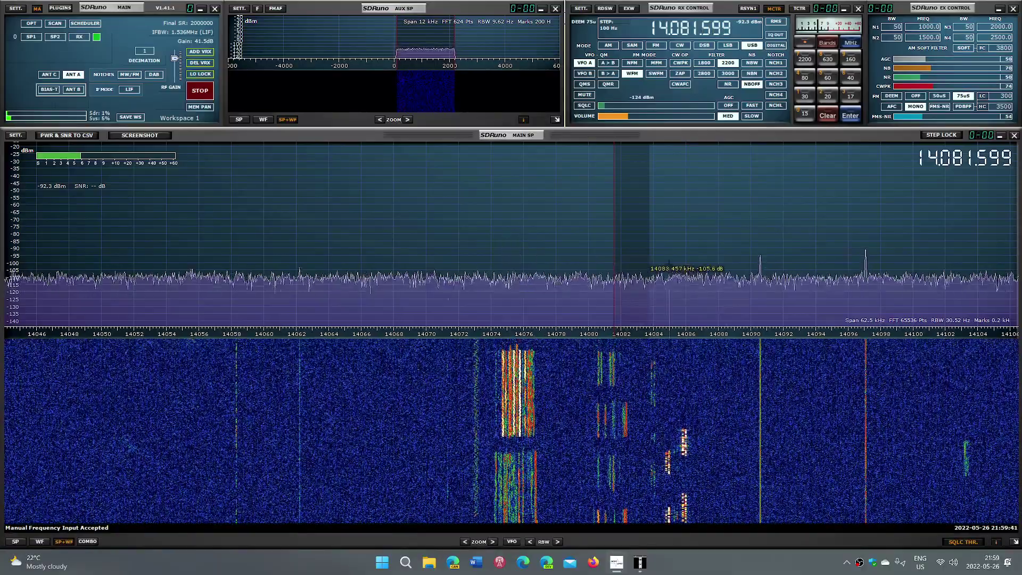
left_click(660, 271)
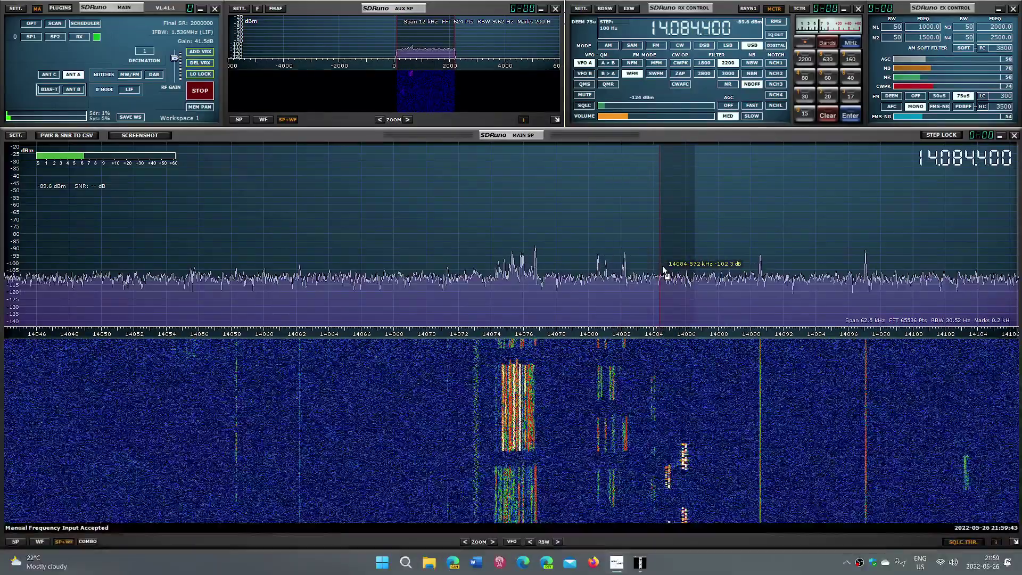
Return to fldigi and set the operating mode to BPSK-31.
left_click(640, 563)
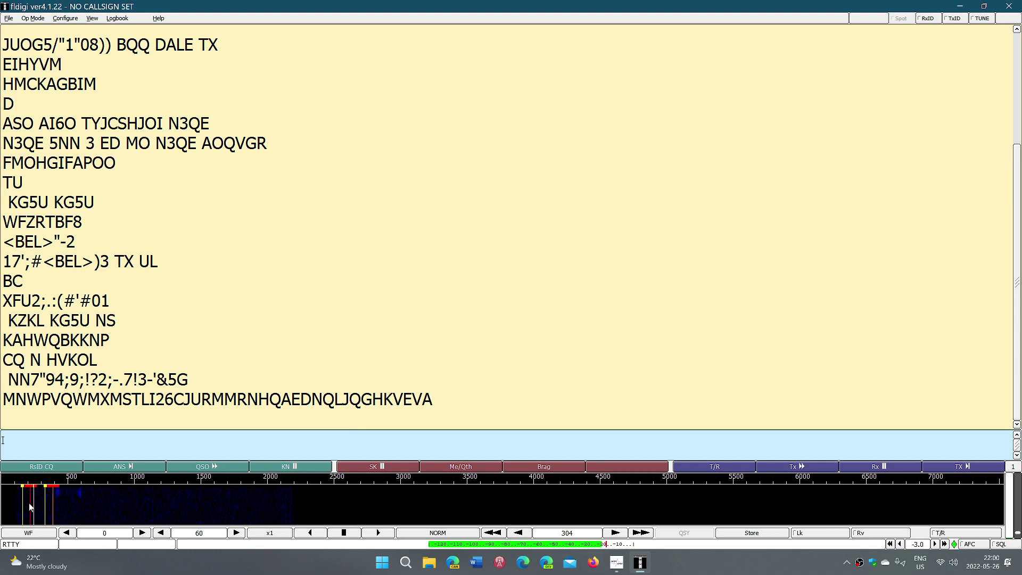
left_click(37, 19)
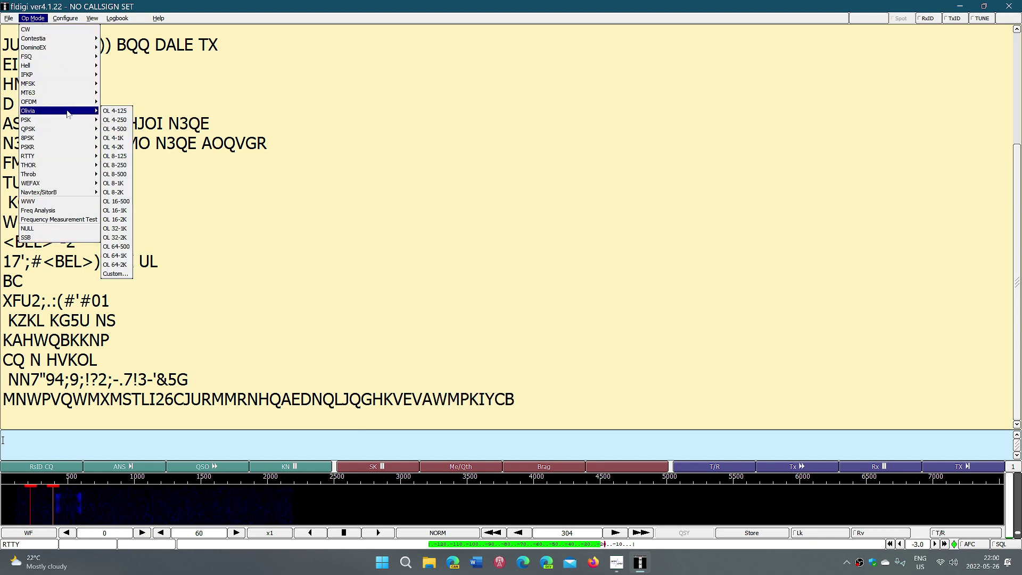
mouse_move(62, 124)
key("Escape")
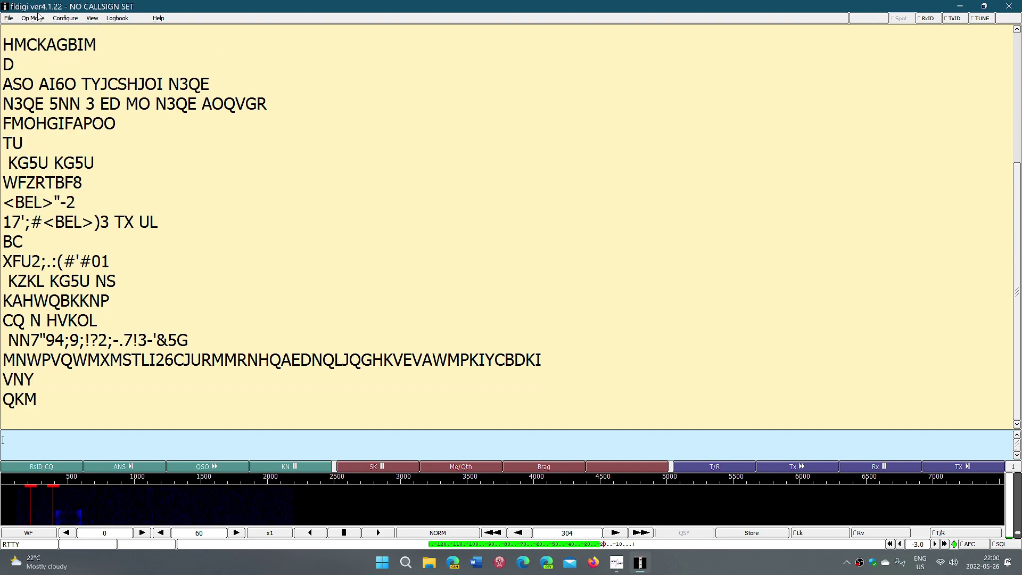
left_click(39, 19)
mouse_move(68, 123)
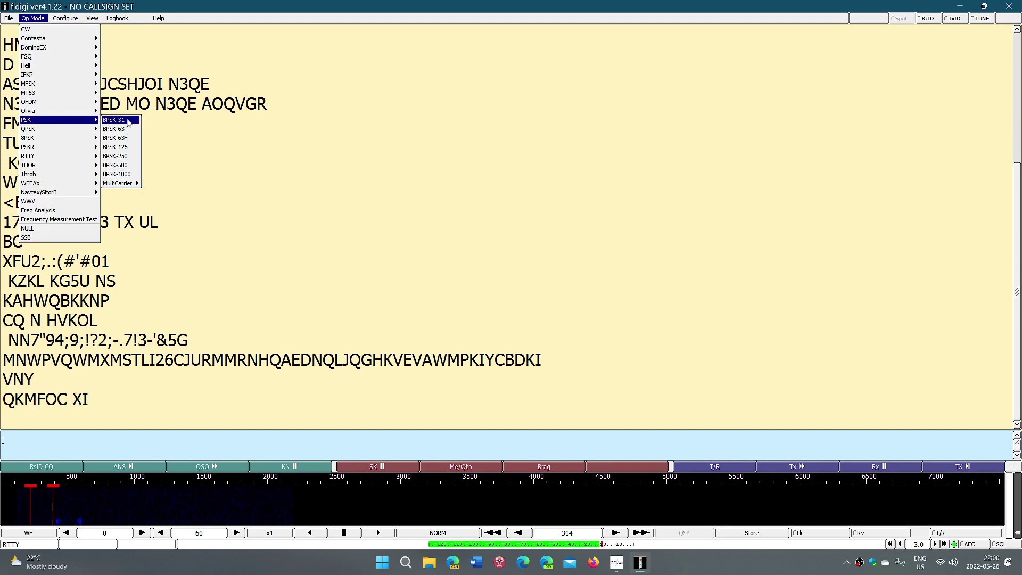
left_click(113, 120)
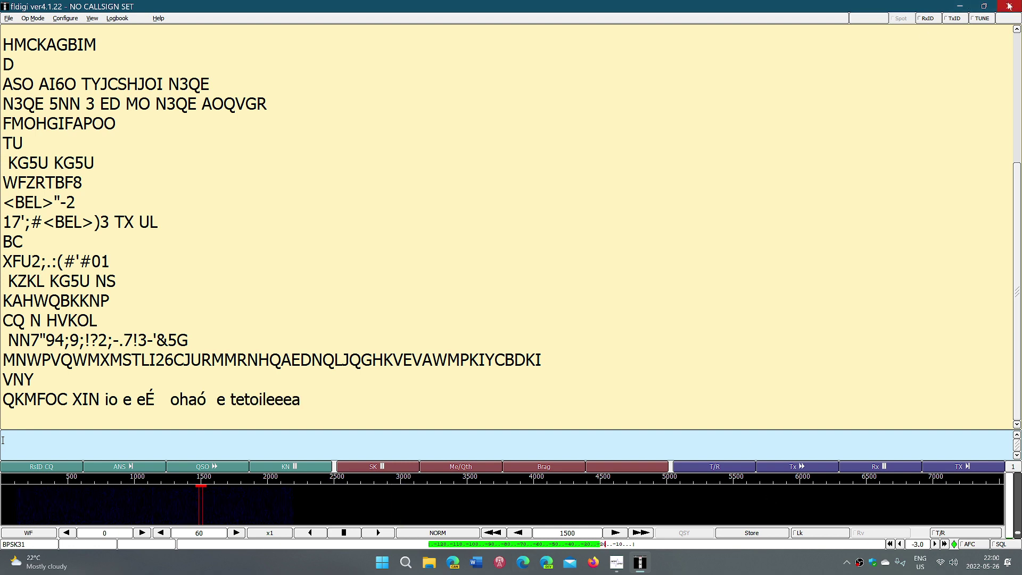
Minimize fldigi to check the SDRuno spectrum around 14.084.400, and bring fldigi back.
left_click(958, 7)
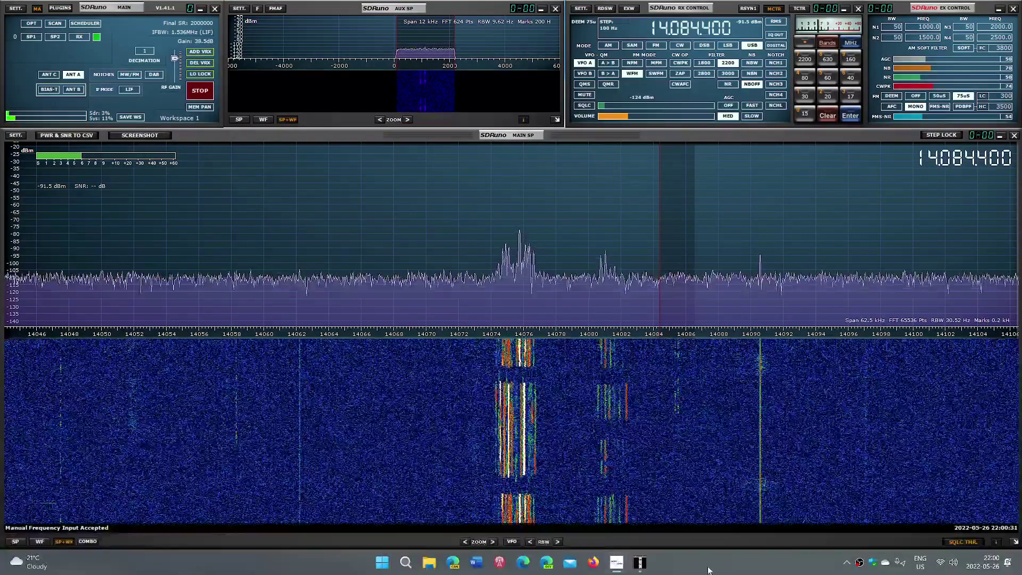
left_click(639, 562)
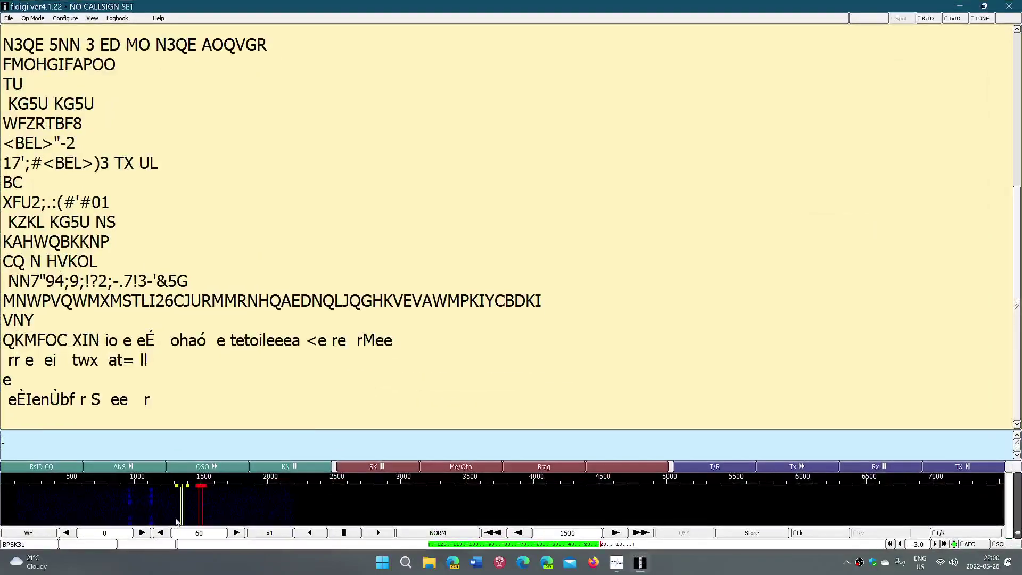